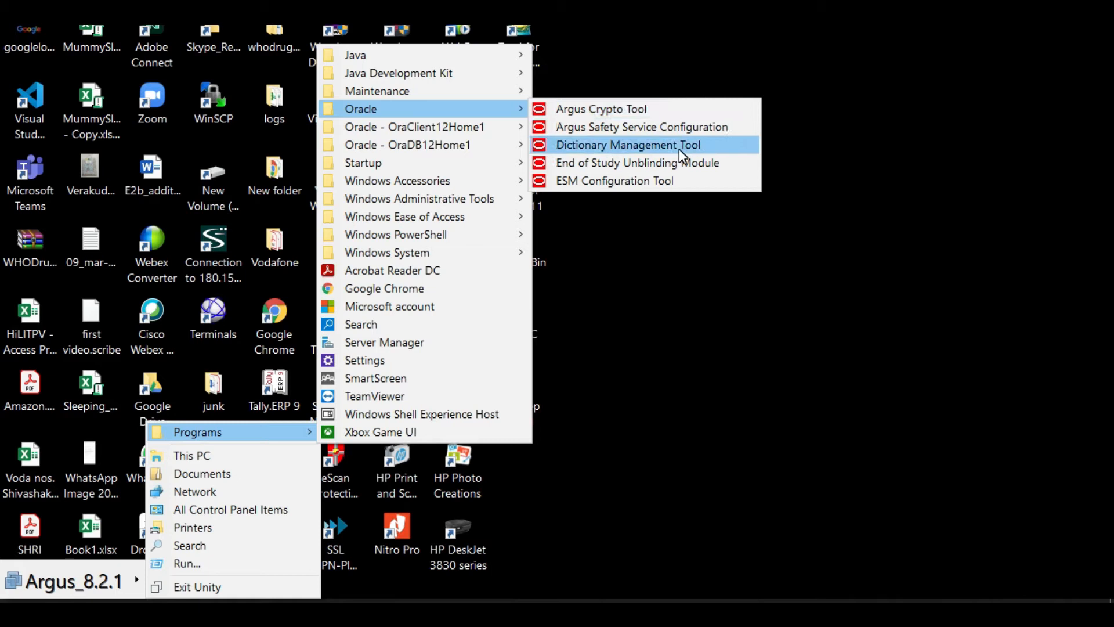
Launch the Oracle Argus Dictionary Management Tool from the Oracle program group
click(681, 145)
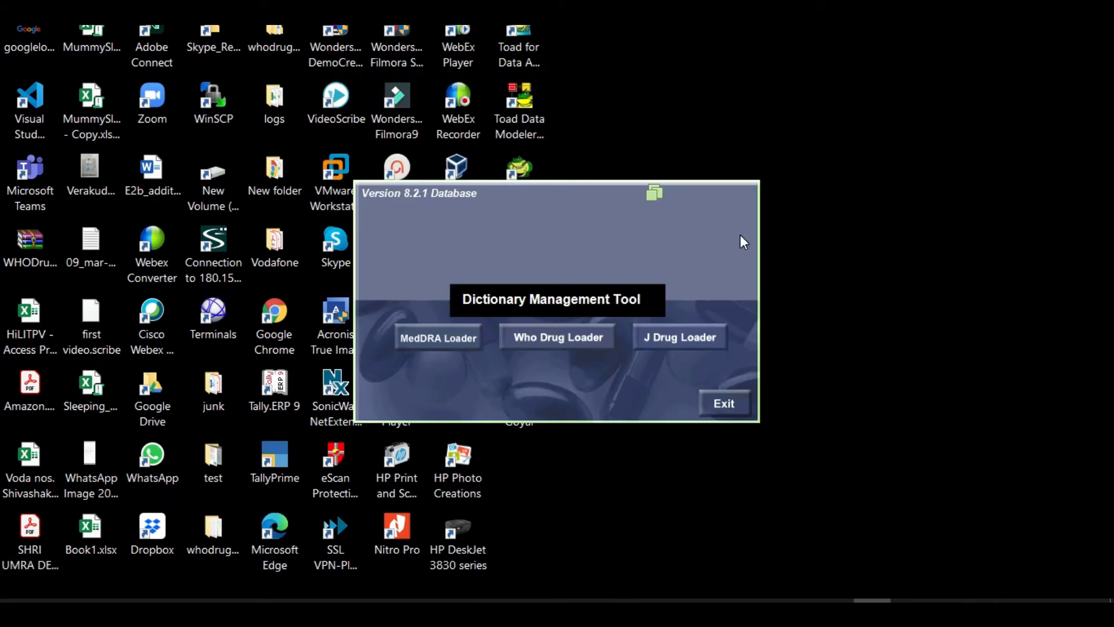
Open the J Drug Loader and connect to database argus8x as user system with its password
click(691, 343)
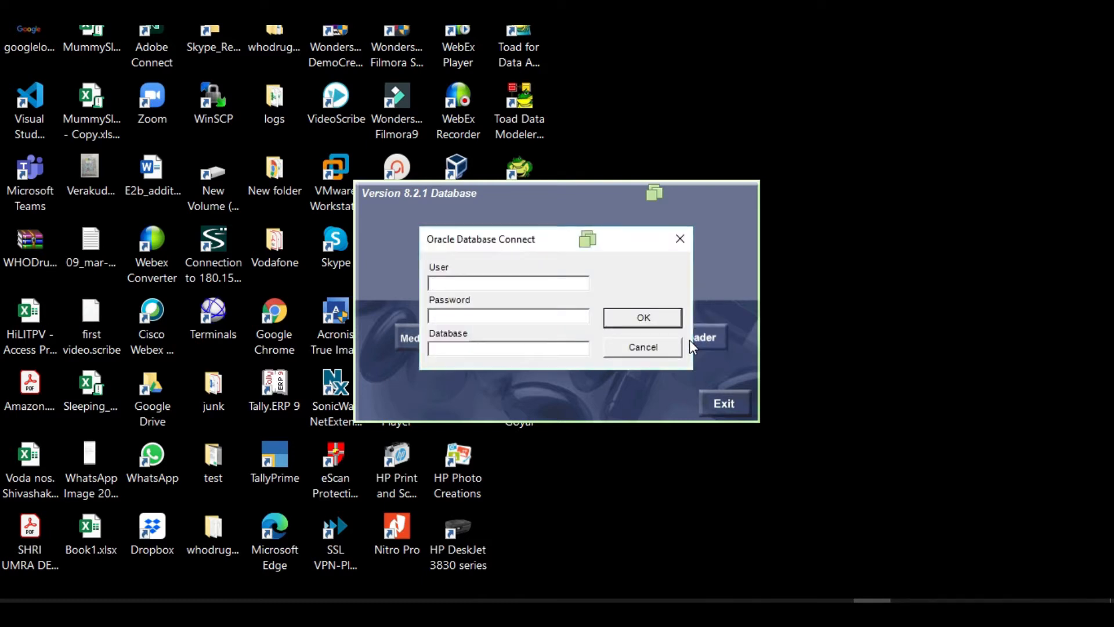
text(system)
key(Tab)
text(*******)
key(Tab)
text(argus8x)
click(640, 316)
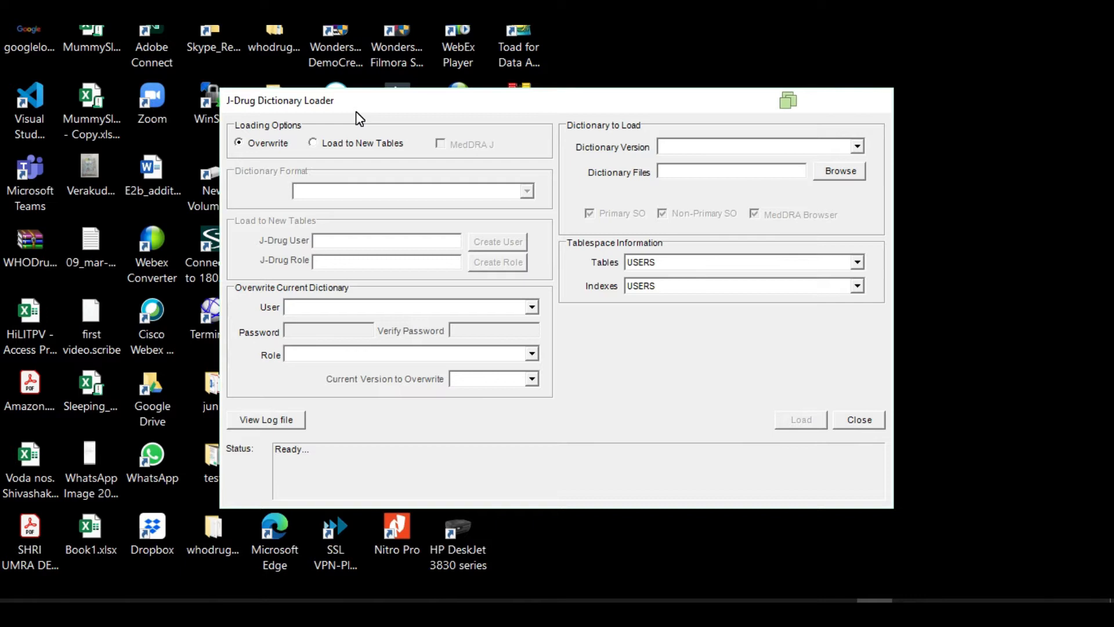
Choose Load to New Tables and create the database user jdrug with its password
click(313, 143)
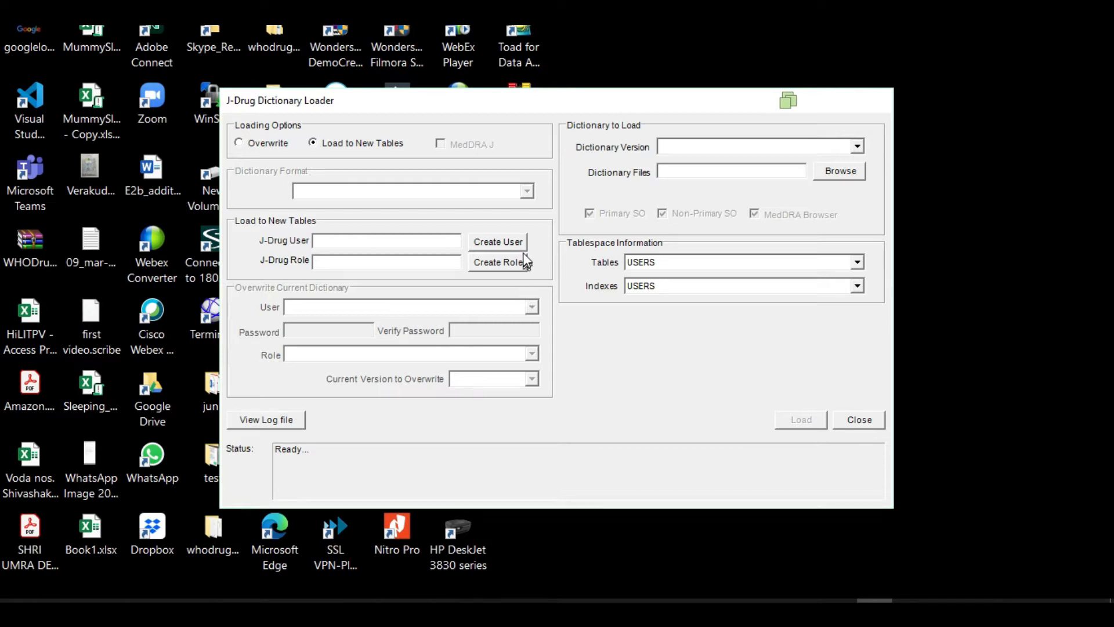
click(502, 241)
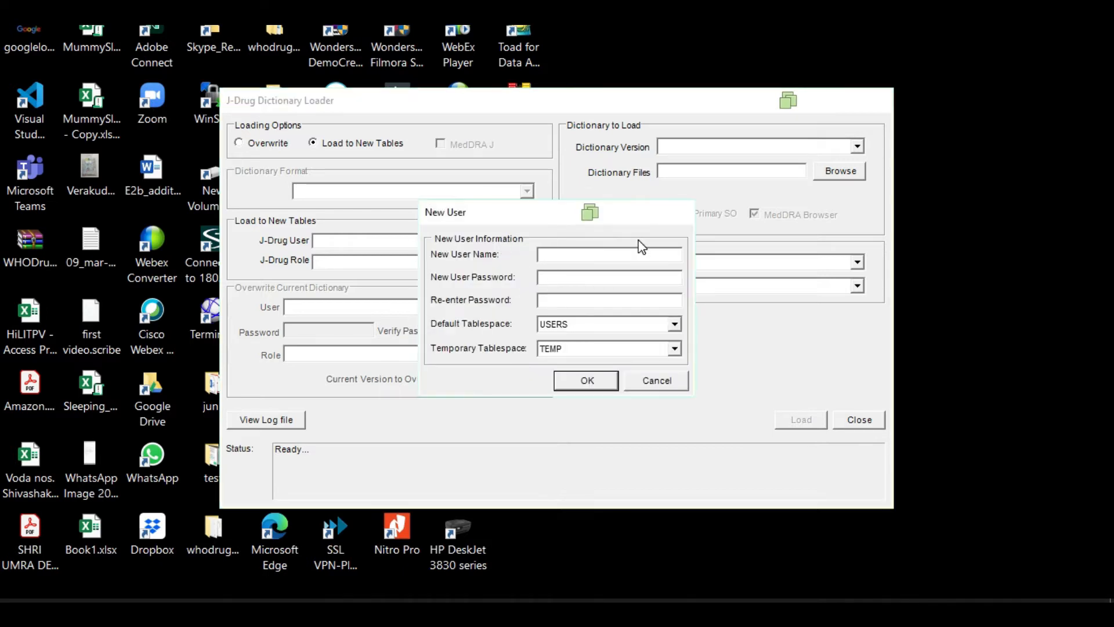
text(jdrug)
click(580, 277)
text(***********)
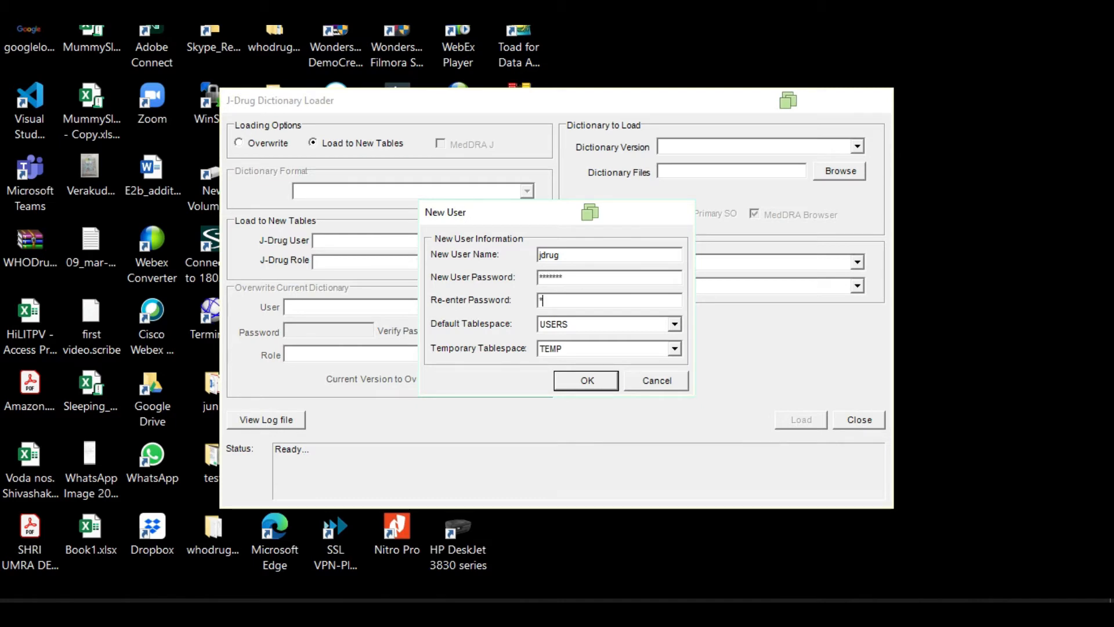
text(***)
click(599, 387)
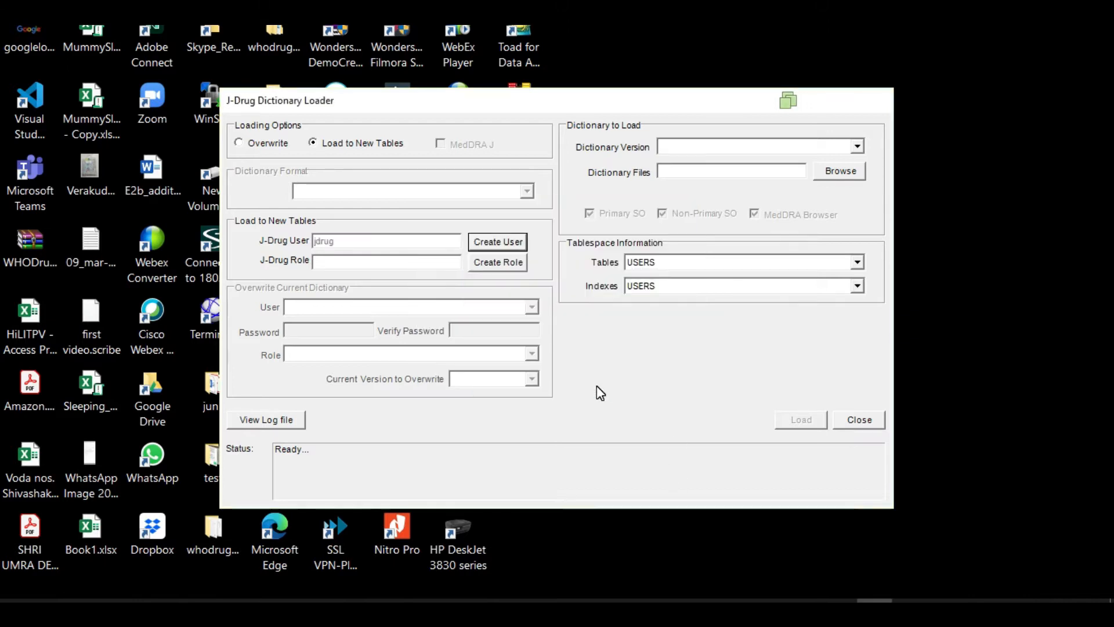
Create the role JDRUGROLE for the new J-Drug tables
click(503, 262)
text(JR)
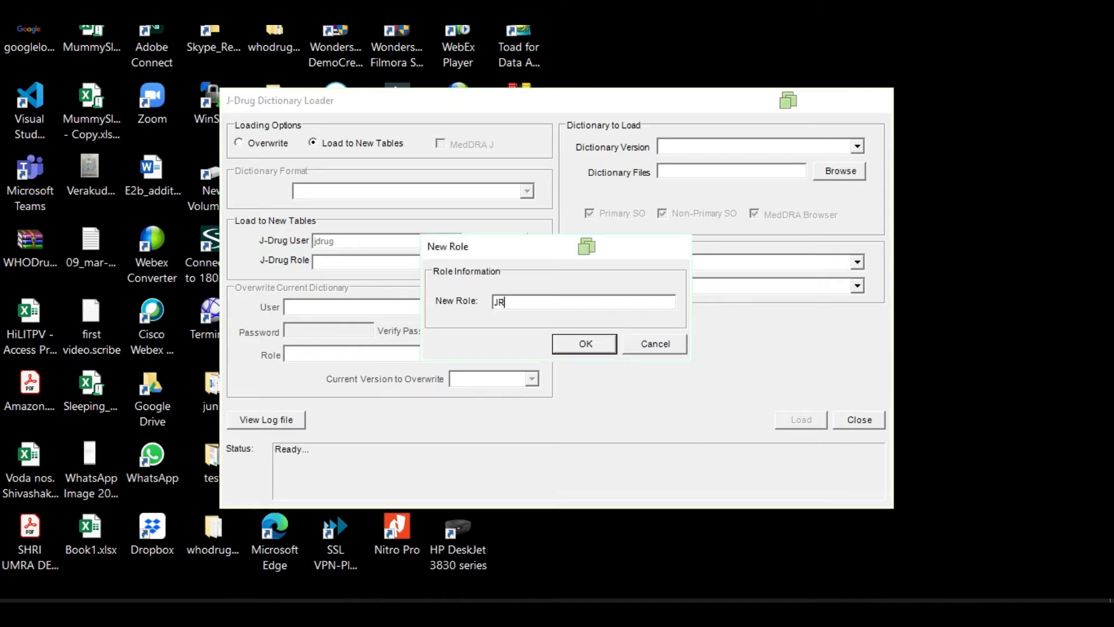
key(BackSpace)
text(DRUGROLE)
click(597, 347)
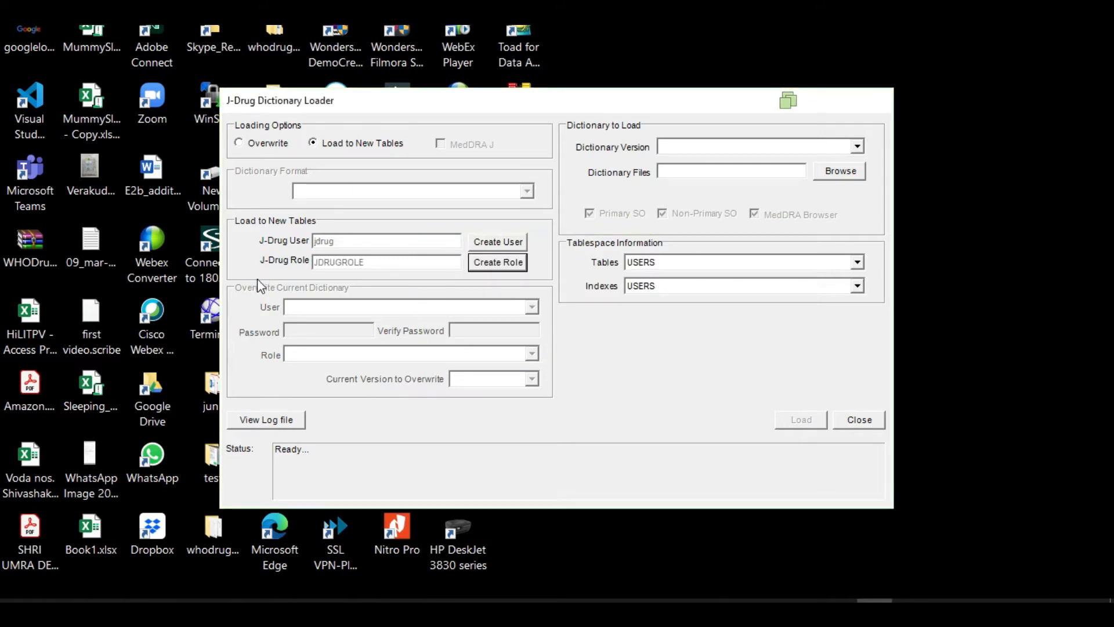
Load dictionary version 2015-APR from the Installer\Jdrug 2015\ver20150422 folder
click(857, 146)
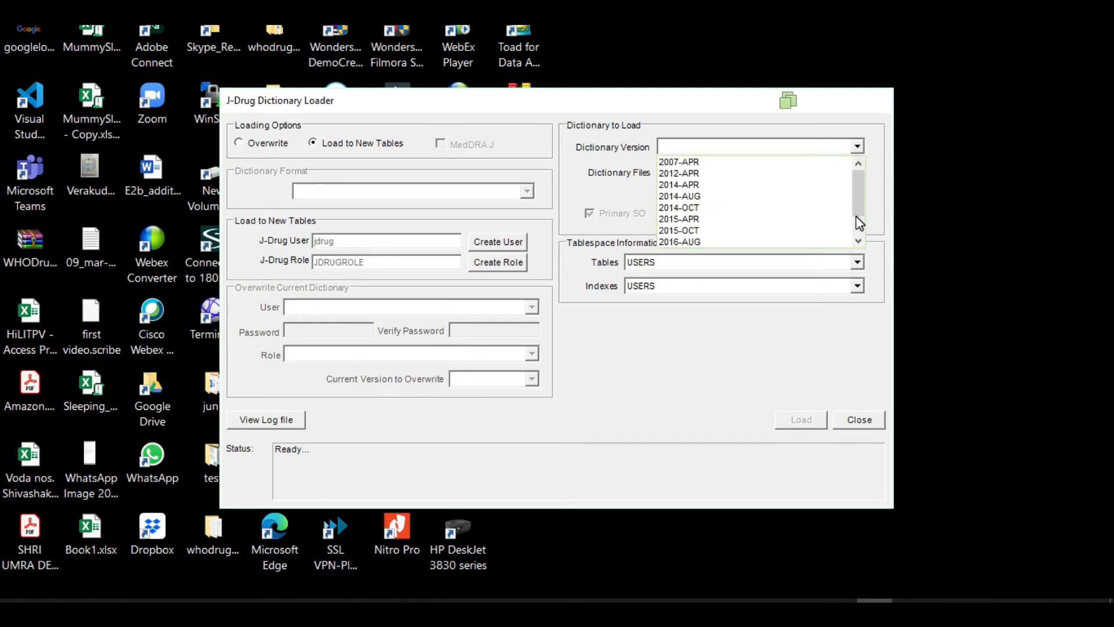
click(695, 223)
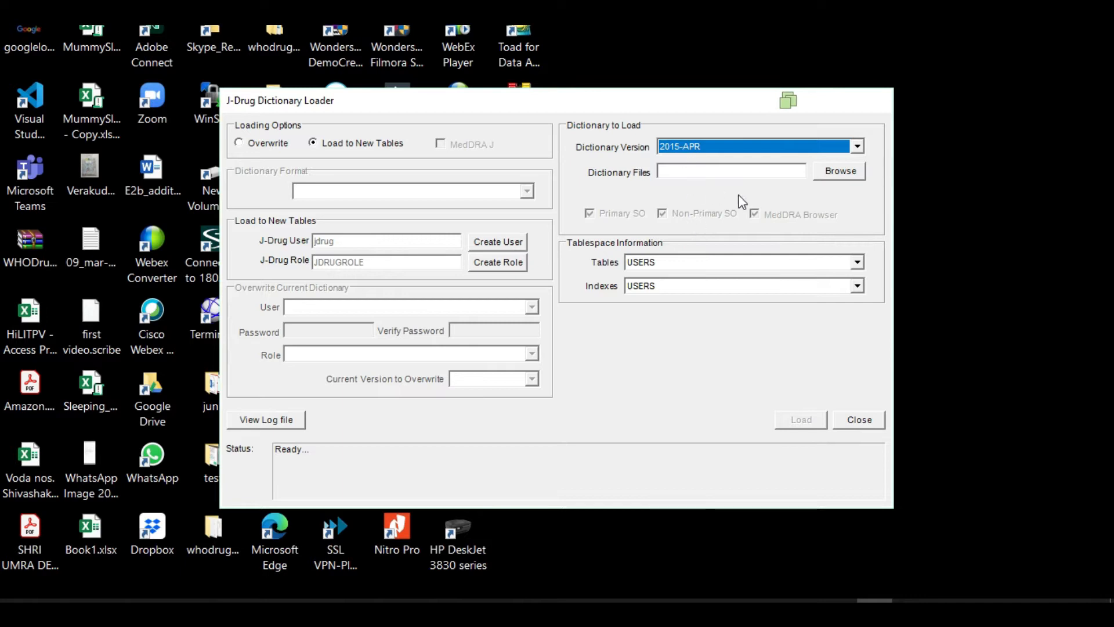
click(847, 176)
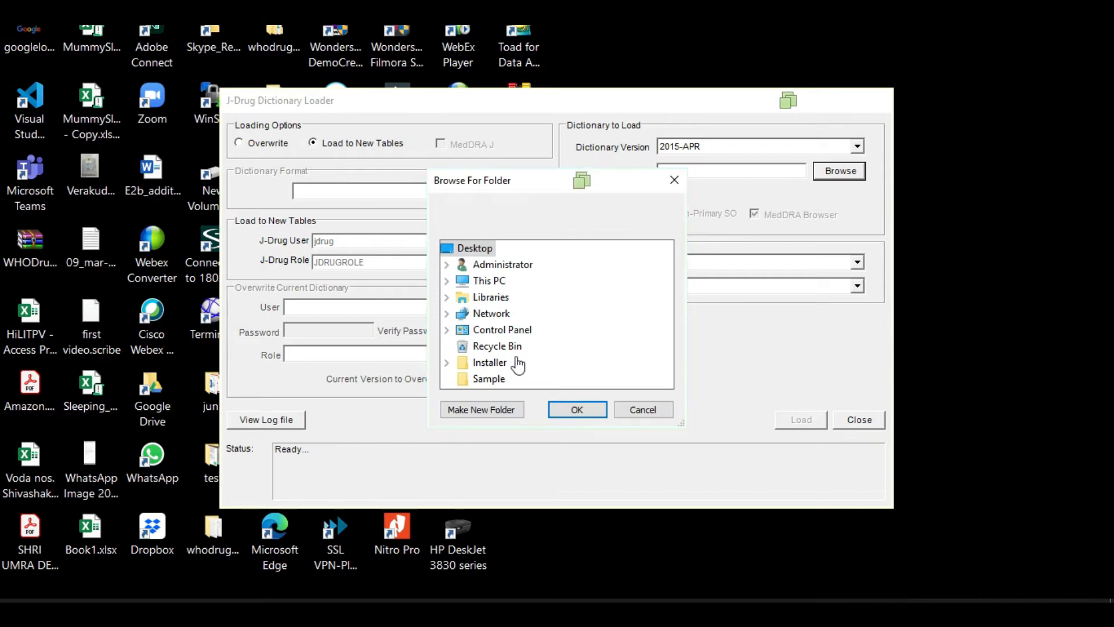
click(447, 364)
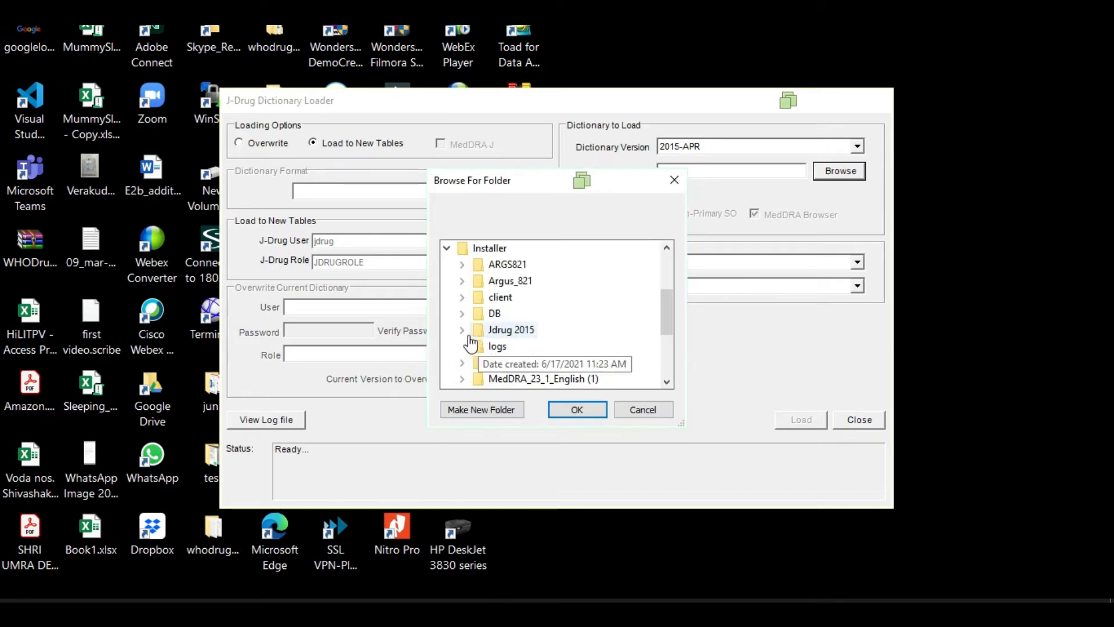
click(535, 366)
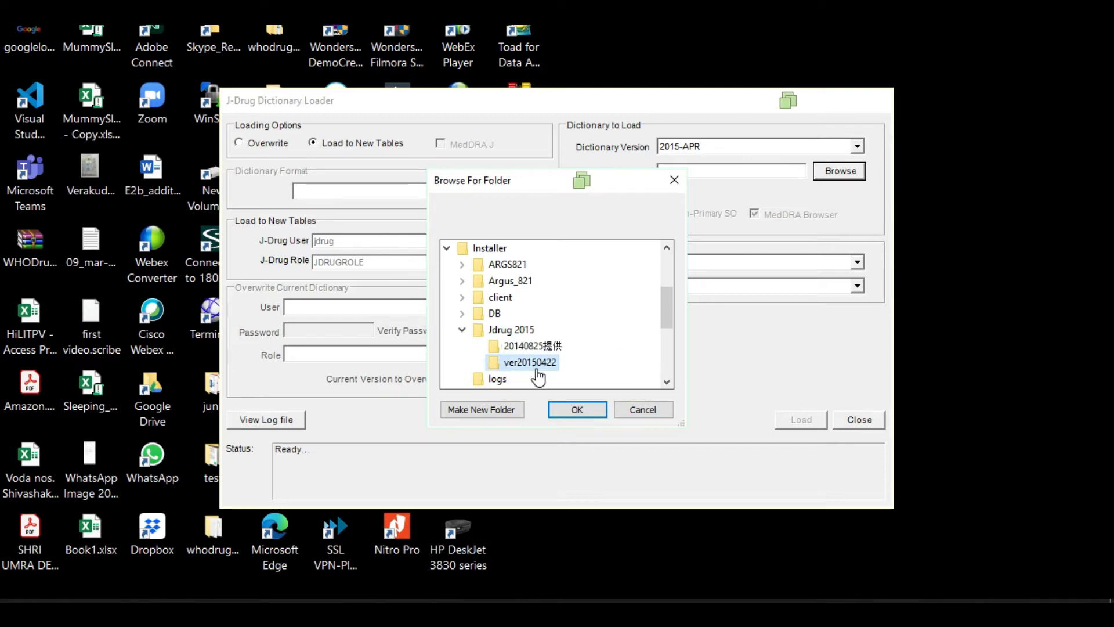
click(580, 409)
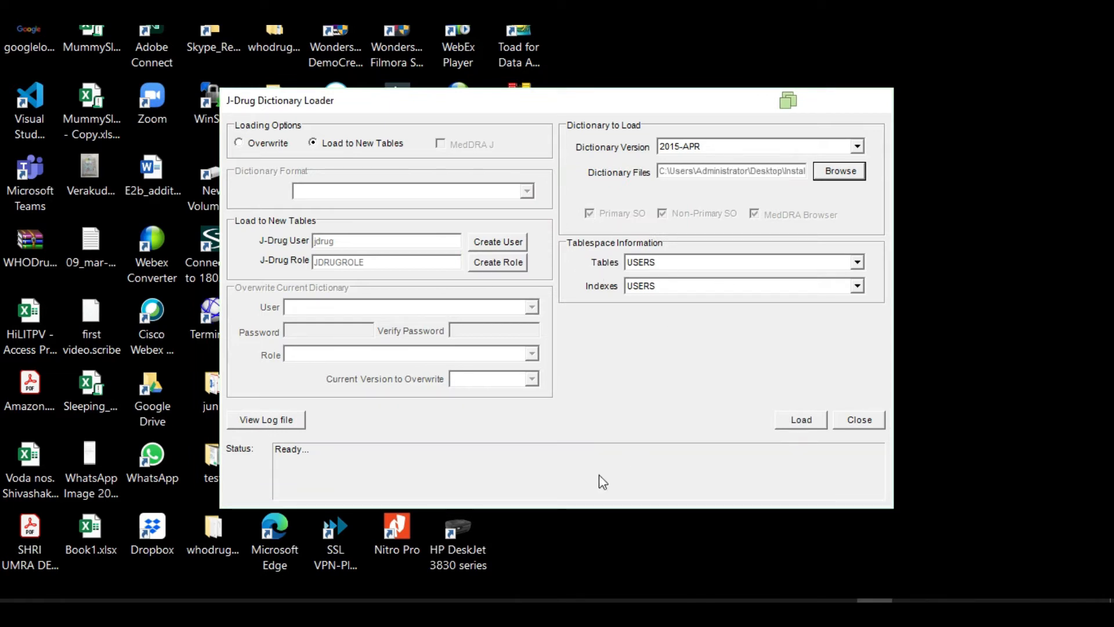
click(808, 422)
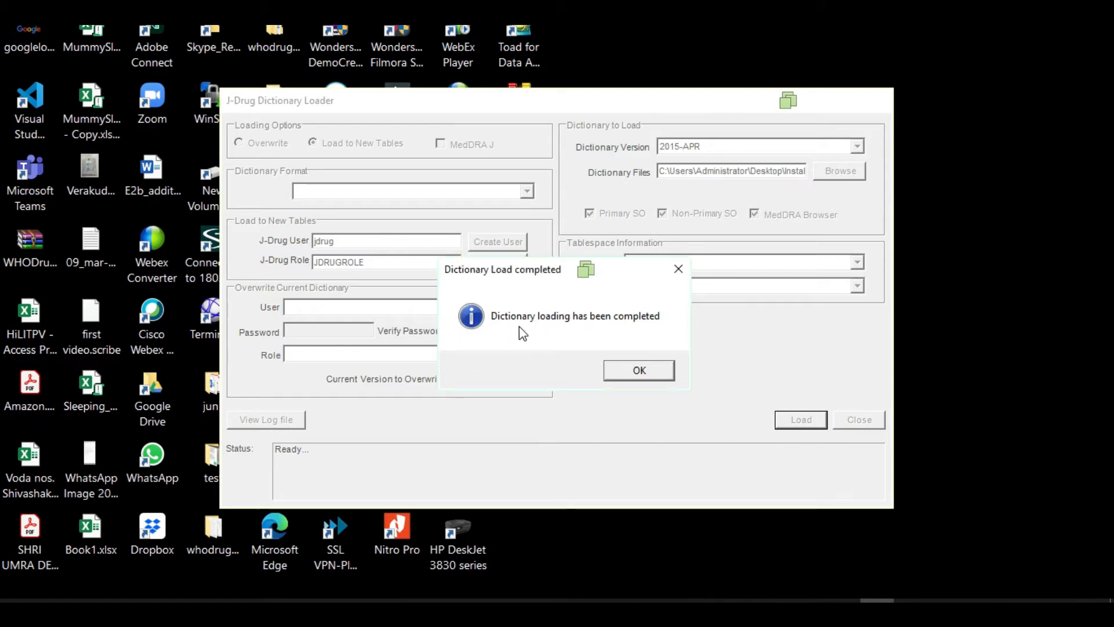
Acknowledge the Dictionary Load completed message
click(654, 374)
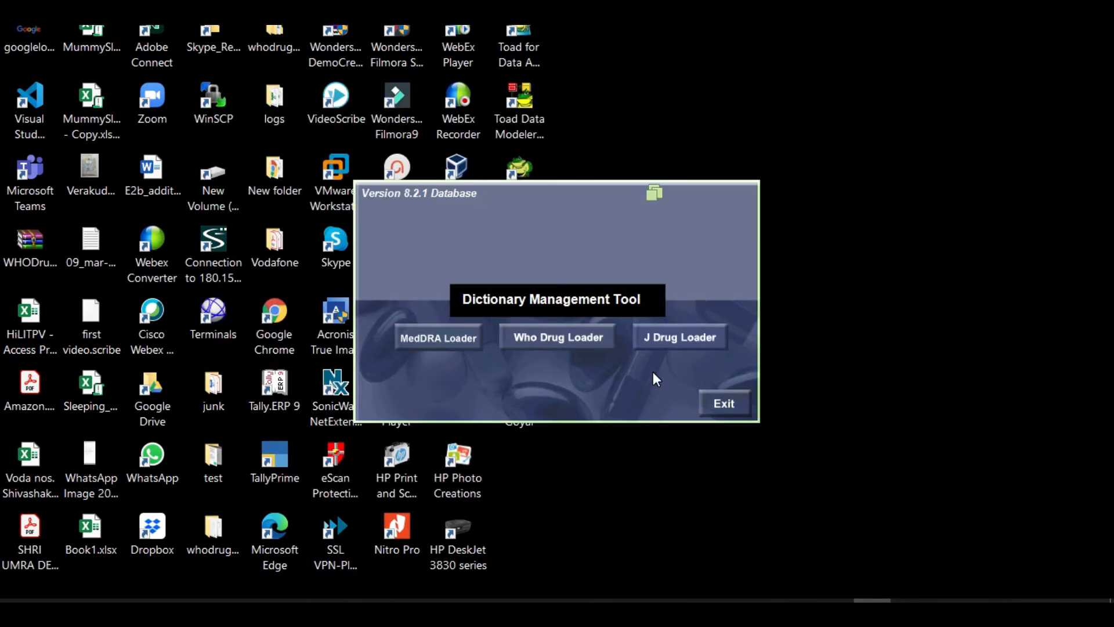
click(725, 403)
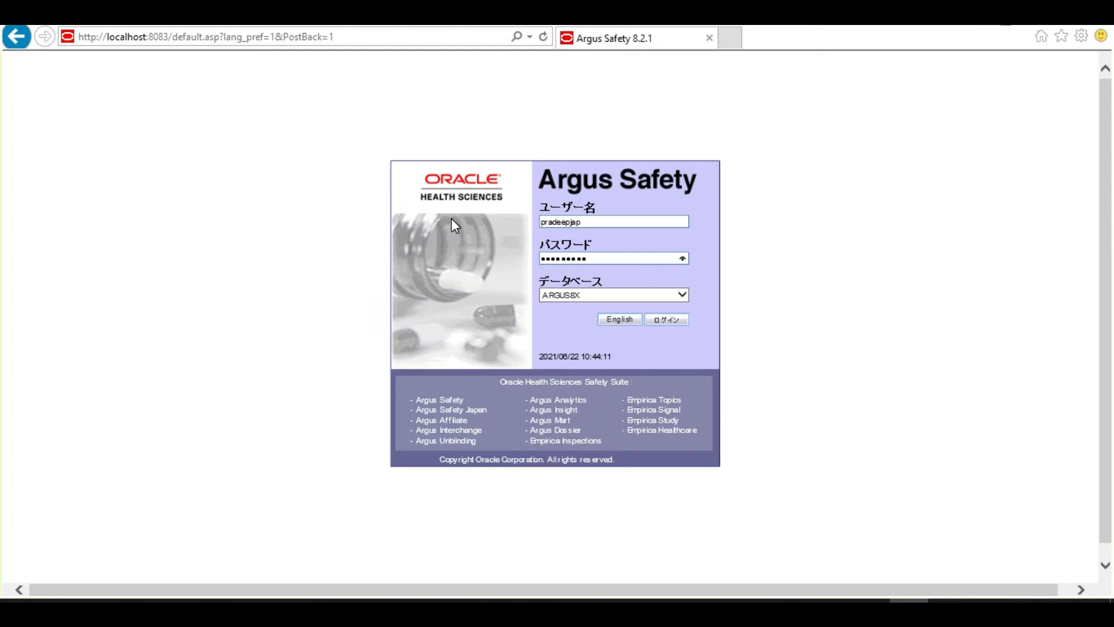
click(676, 322)
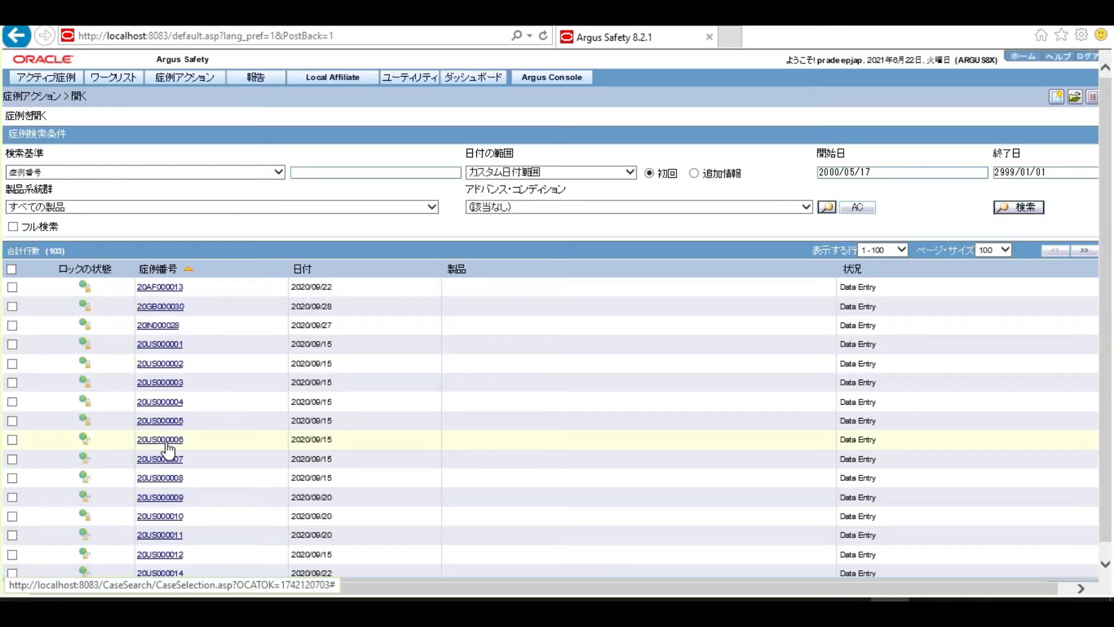
click(168, 443)
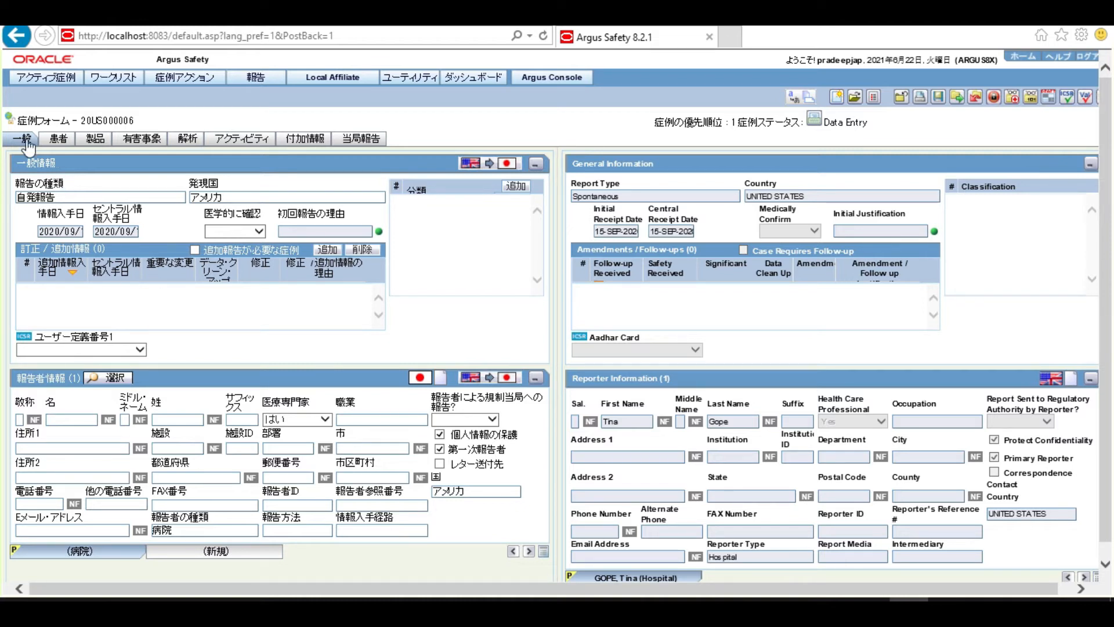
click(100, 138)
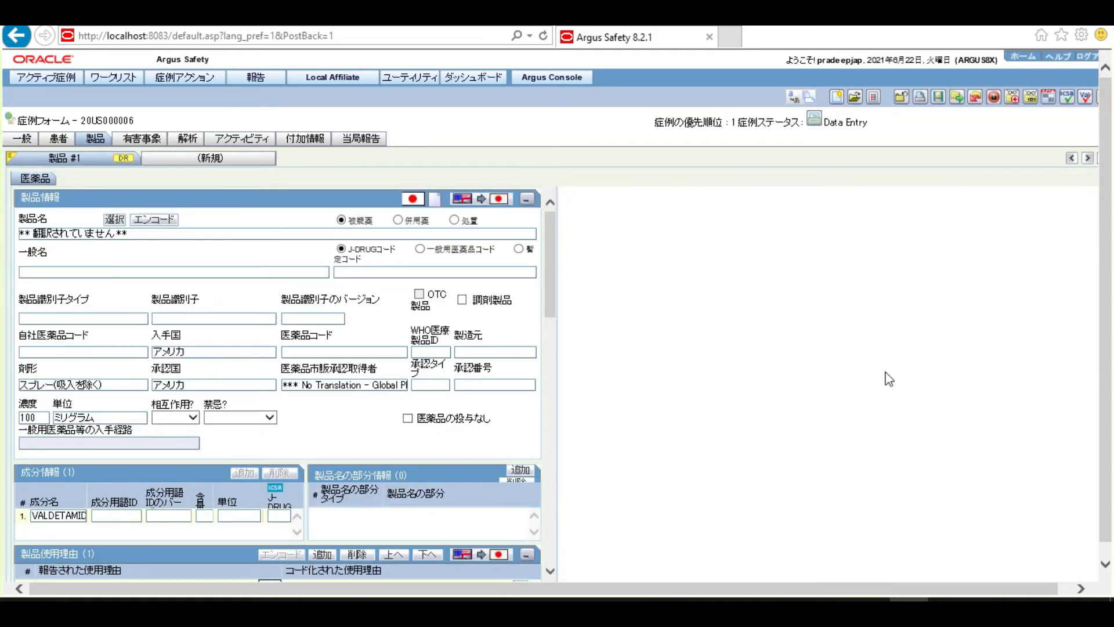
scroll(1102, 435, down, 1)
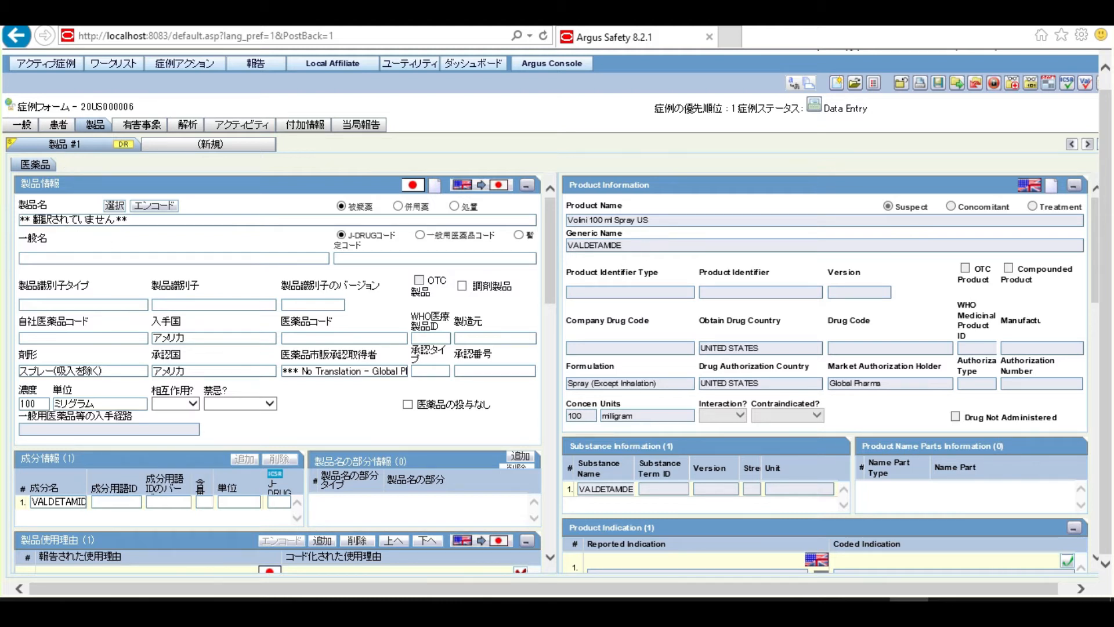
click(228, 147)
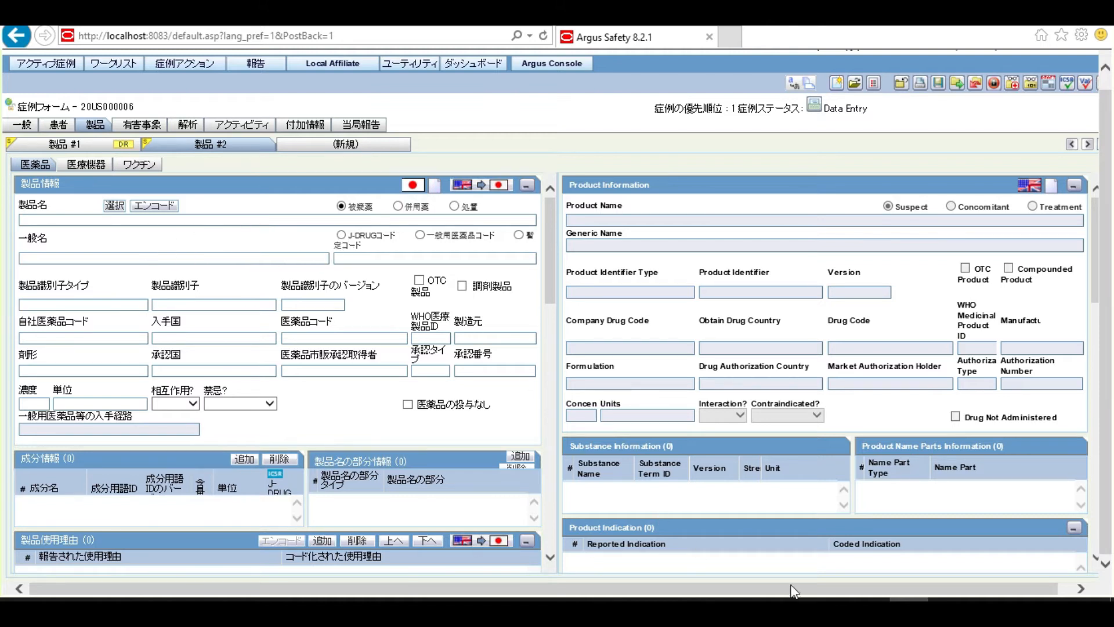
mouse_move(830, 608)
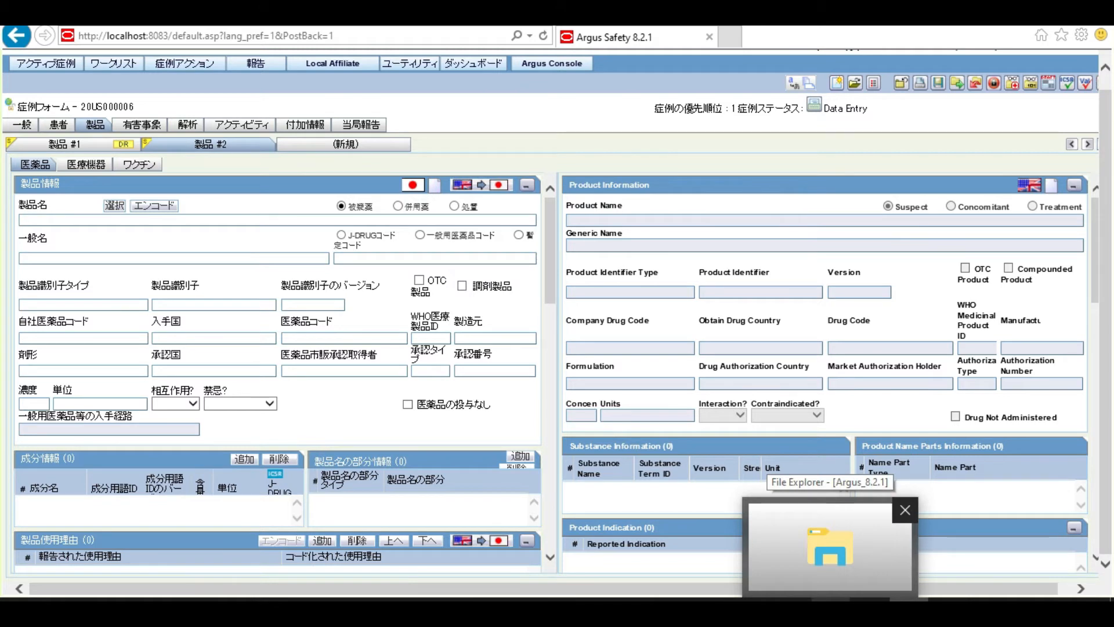
In File Explorer, browse to Installer\Jdrug 2015\ver20150422 and right-click the All_Data file
click(833, 575)
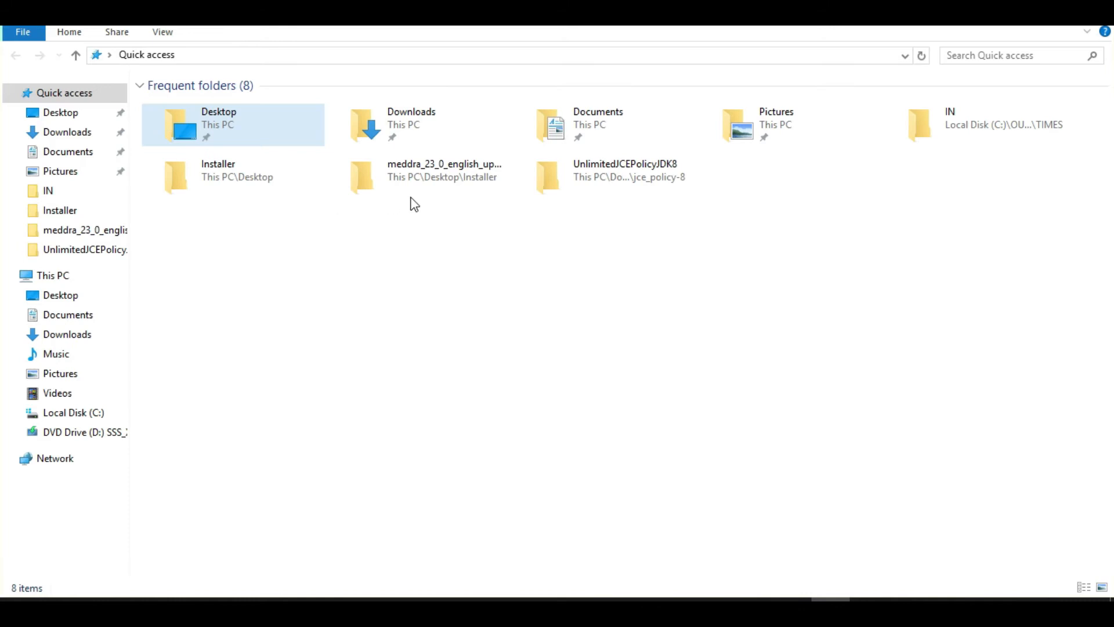
click(217, 181)
double_click(208, 183)
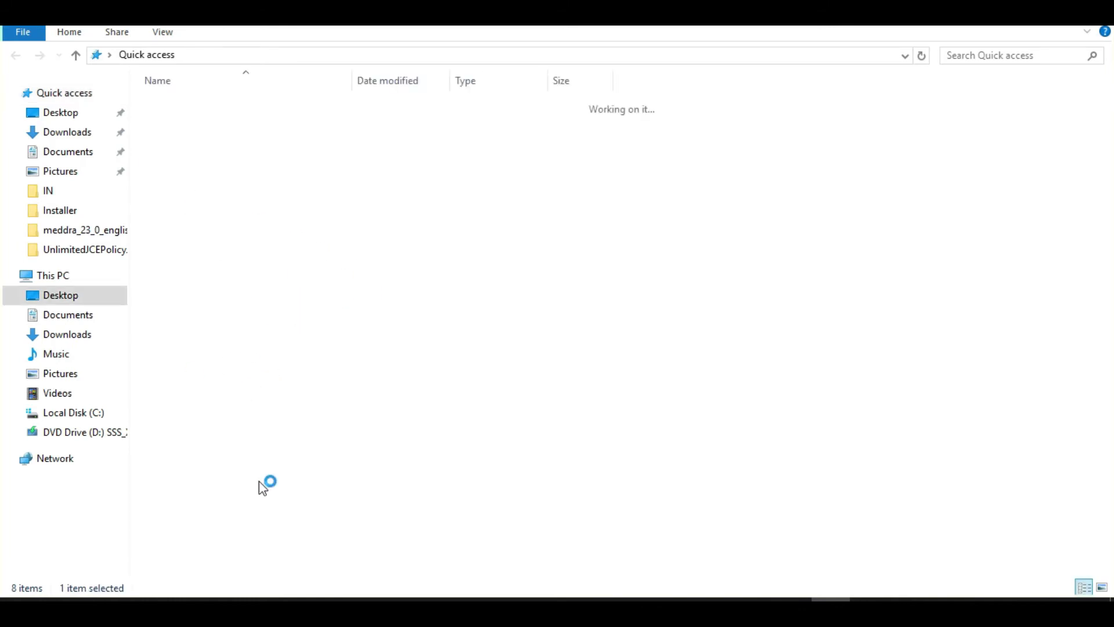
click(184, 174)
double_click(185, 174)
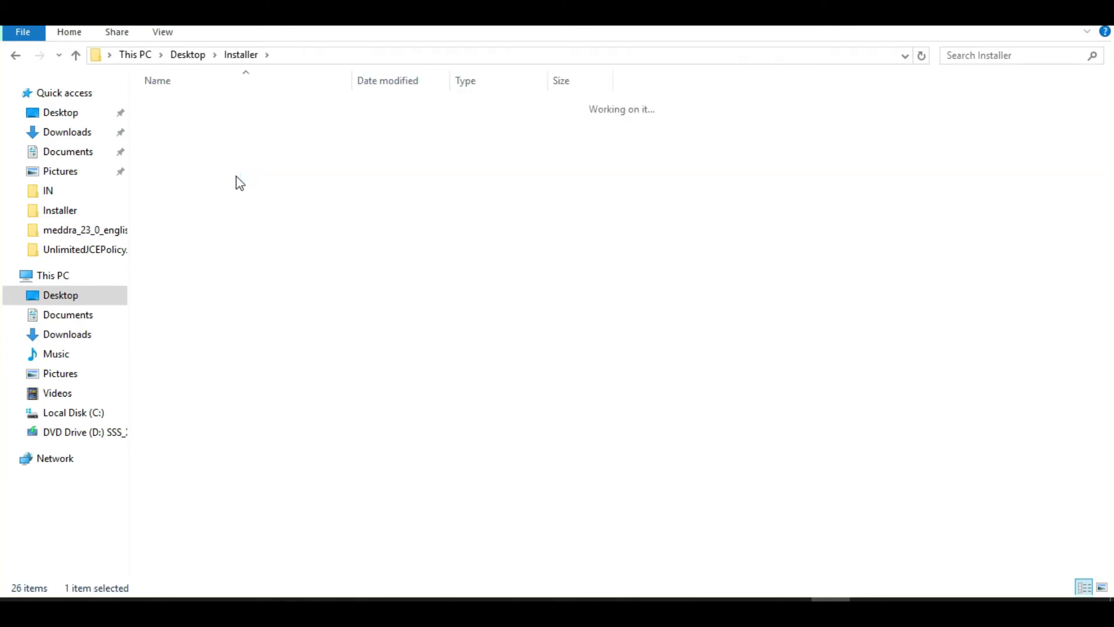
click(189, 122)
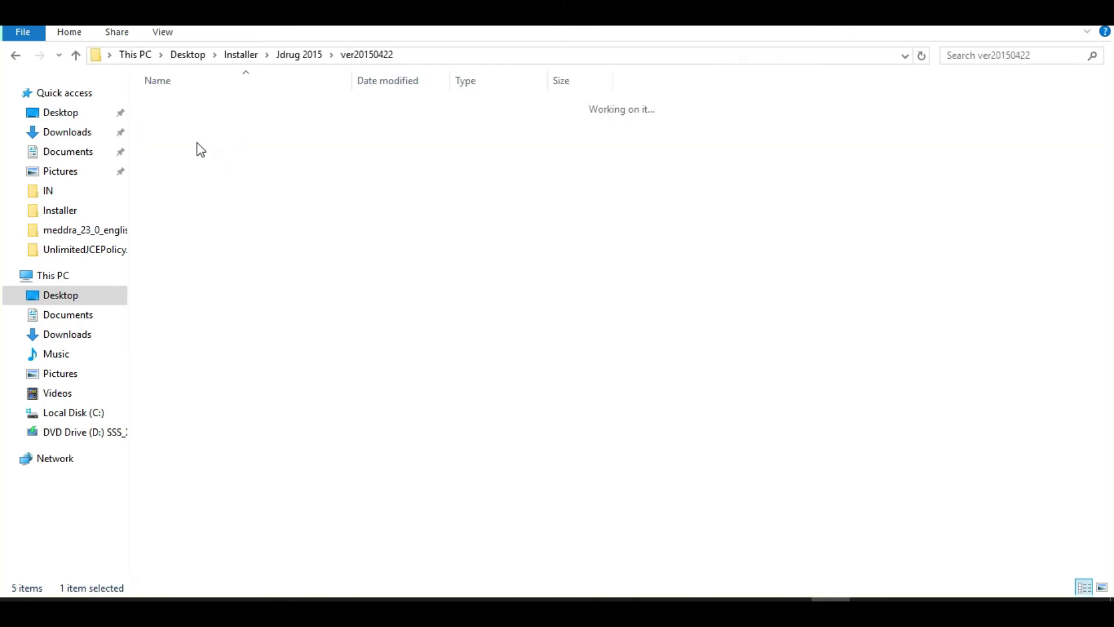
click(189, 104)
right_click(189, 104)
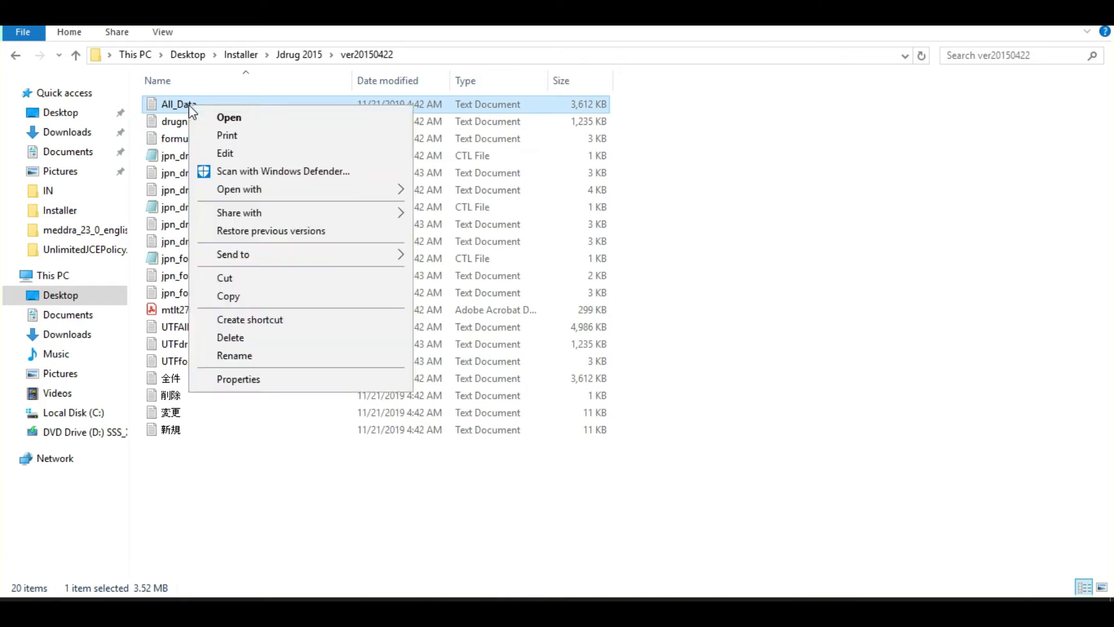
Open All_Data in Notepad, copy drug code 1112700, and return to the Argus case form
mouse_move(311, 188)
click(485, 207)
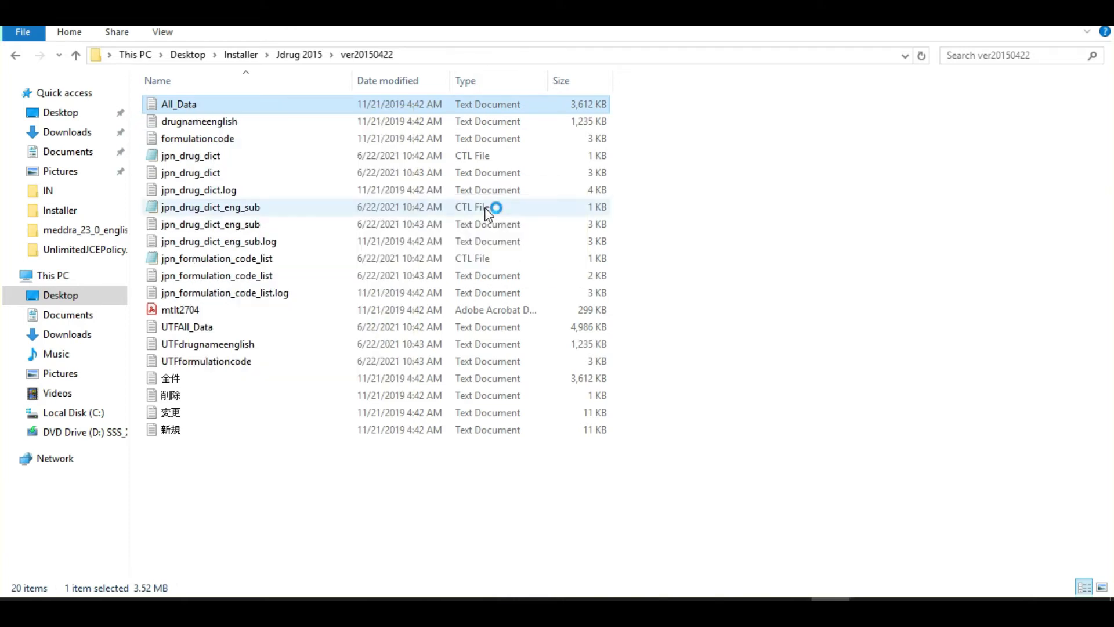
mouse_move(979, 181)
mouse_down()
mouse_move(981, 402)
mouse_move(984, 174)
mouse_up()
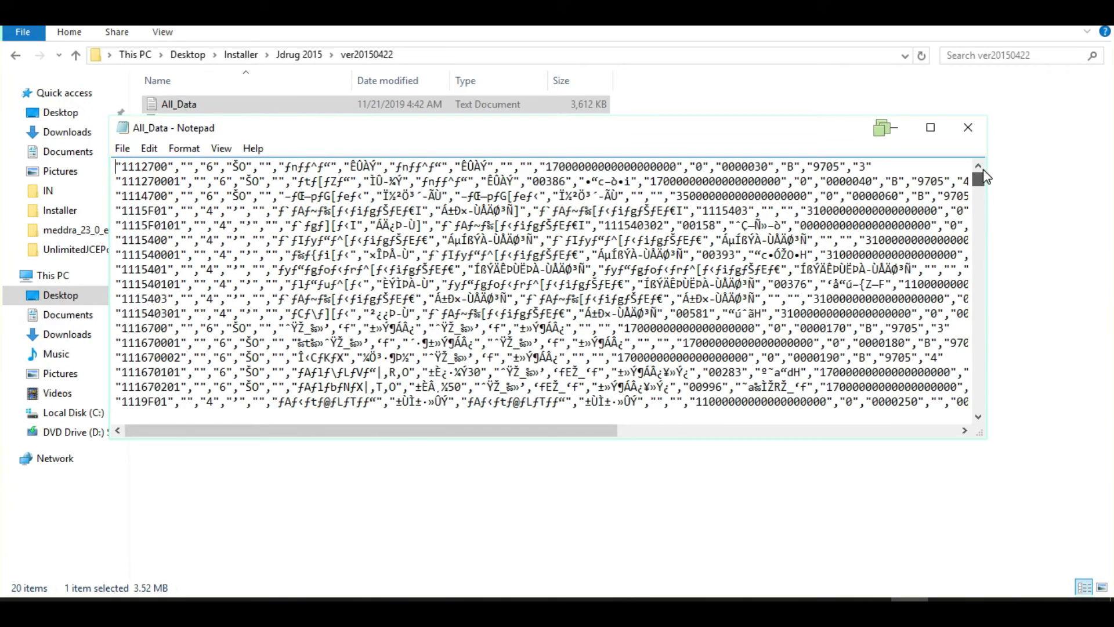
drag(169, 166, 122, 167)
key(ctrl+c)
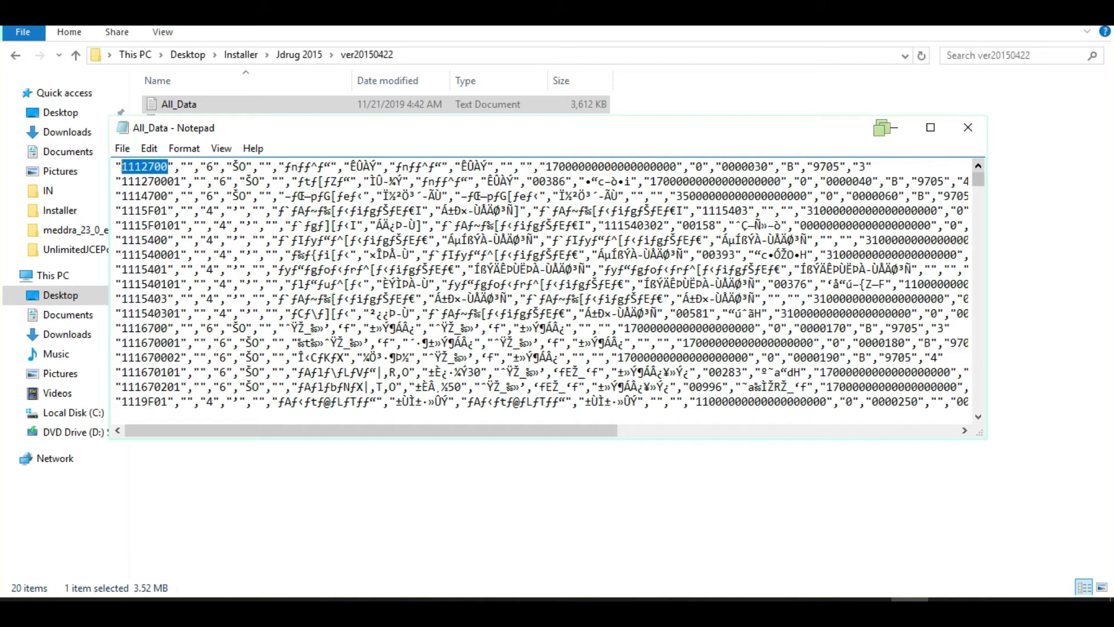
click(872, 599)
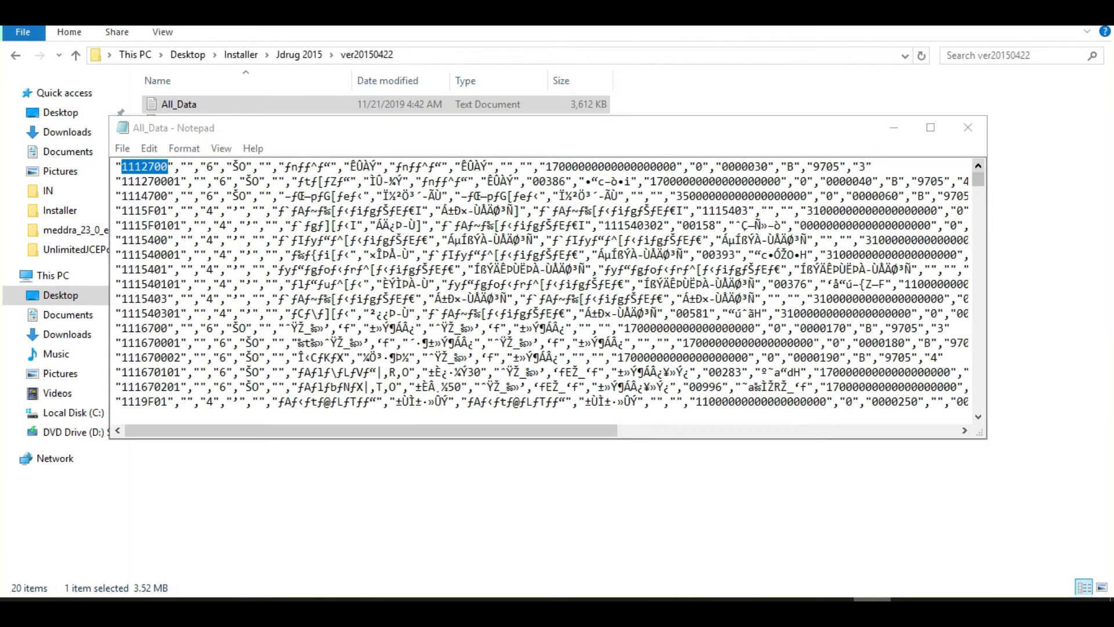
click(787, 526)
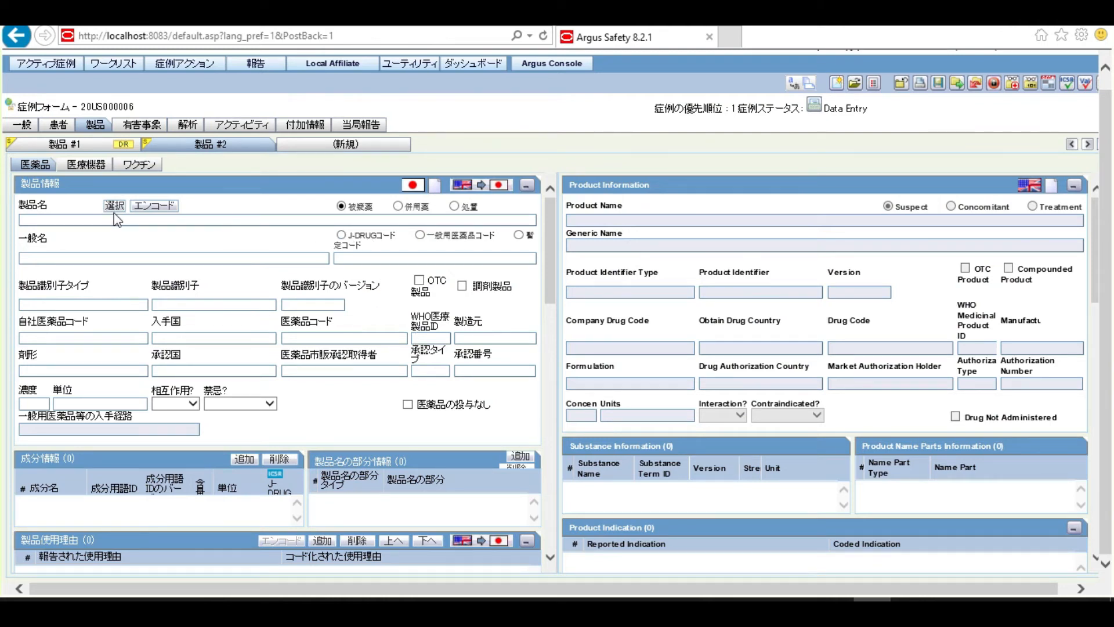
Search J-DRUG code 1112700 and apply ハロタン (HALOTHANE) to product #2
click(165, 206)
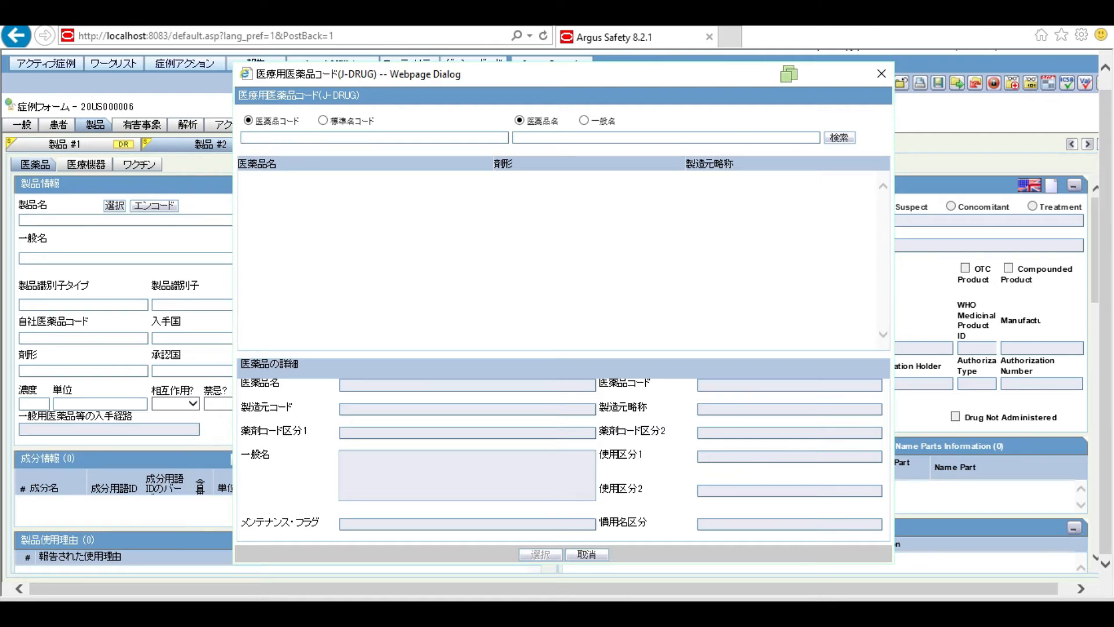
key(ctrl+v)
click(846, 143)
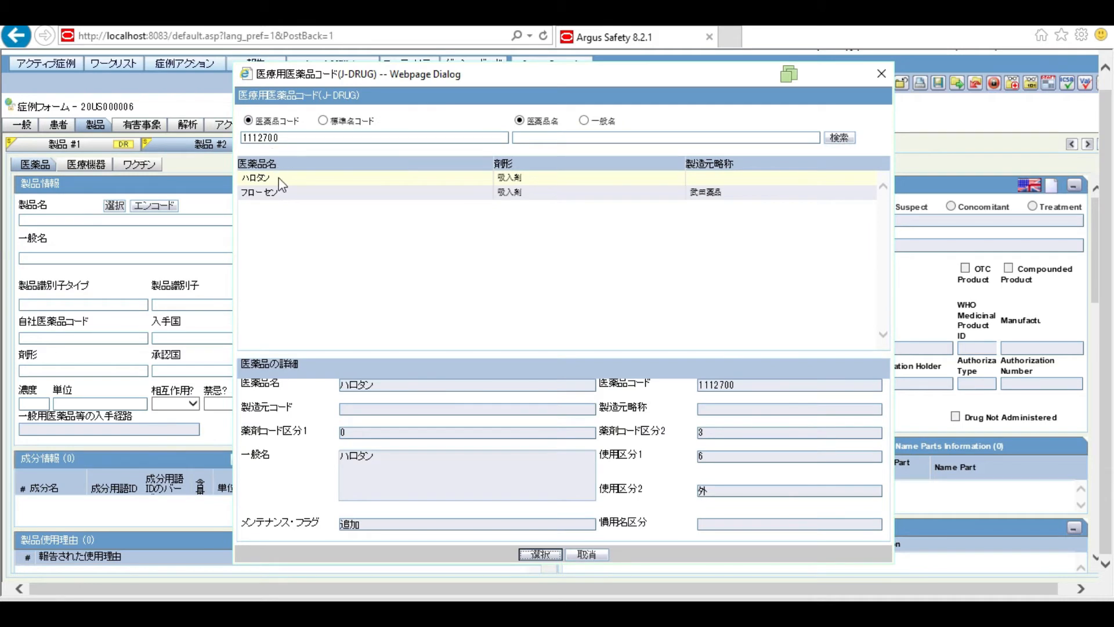
click(541, 554)
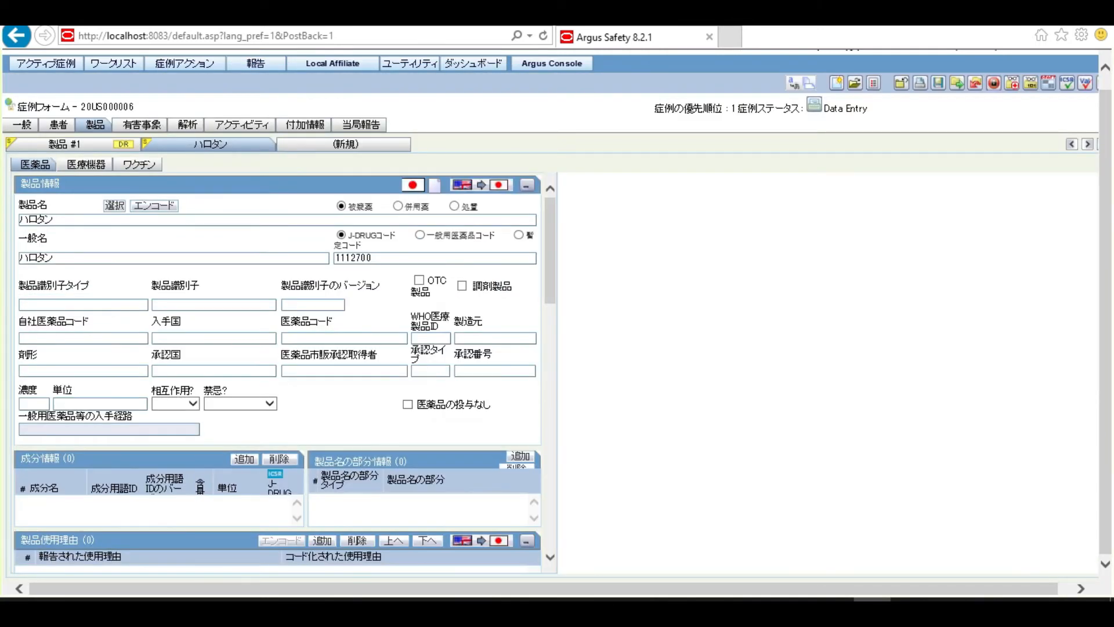
click(940, 83)
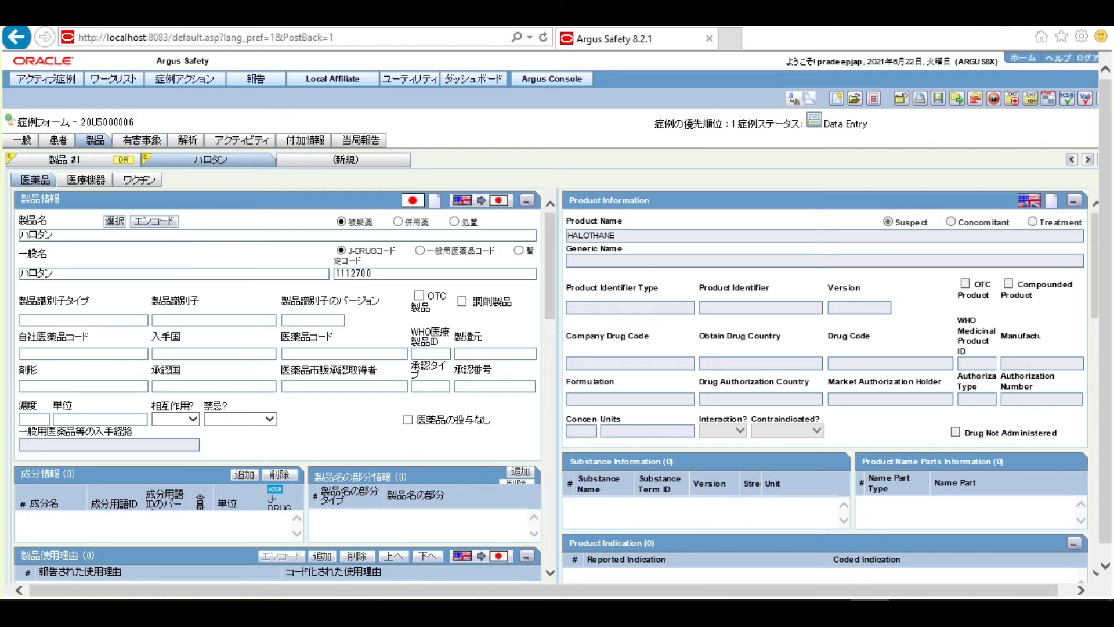
double_click(113, 122)
key(ctrl+c)
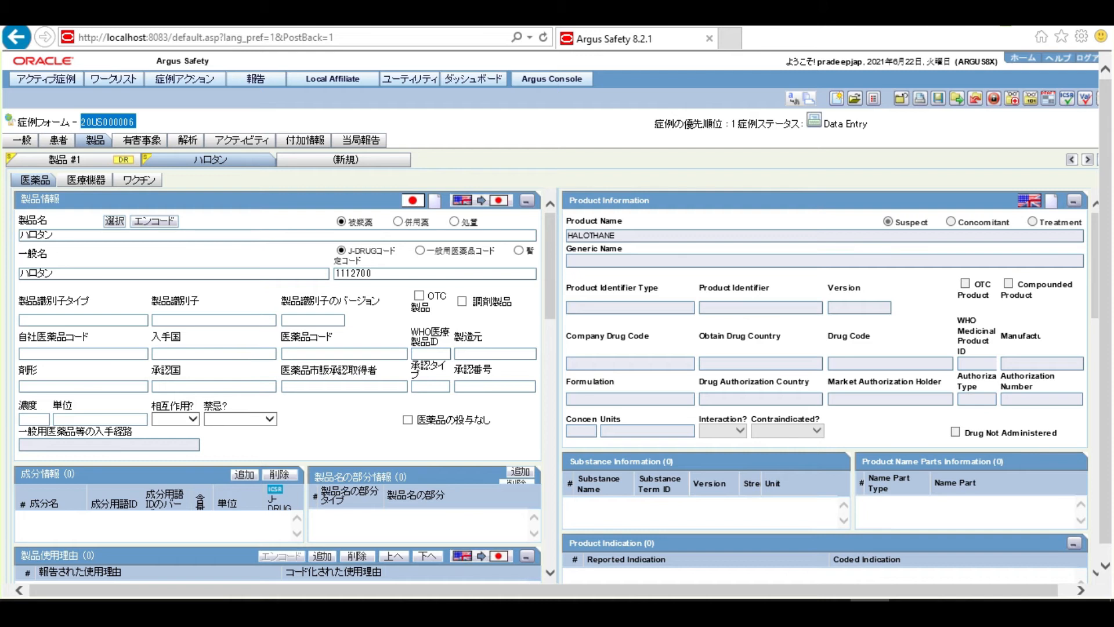
double_click(611, 238)
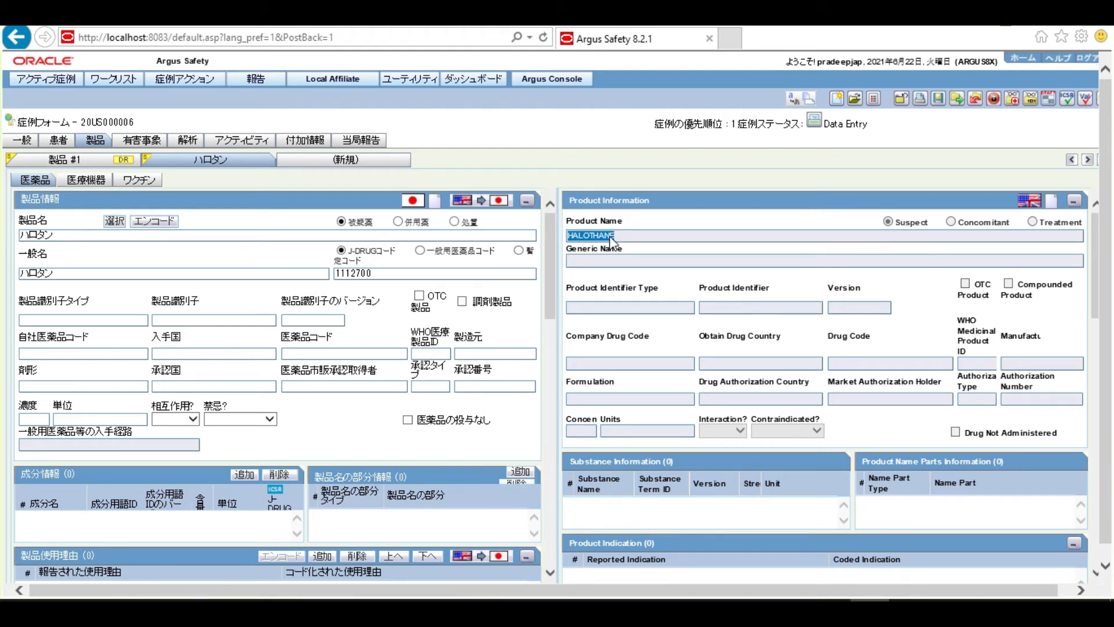
click(901, 99)
click(516, 392)
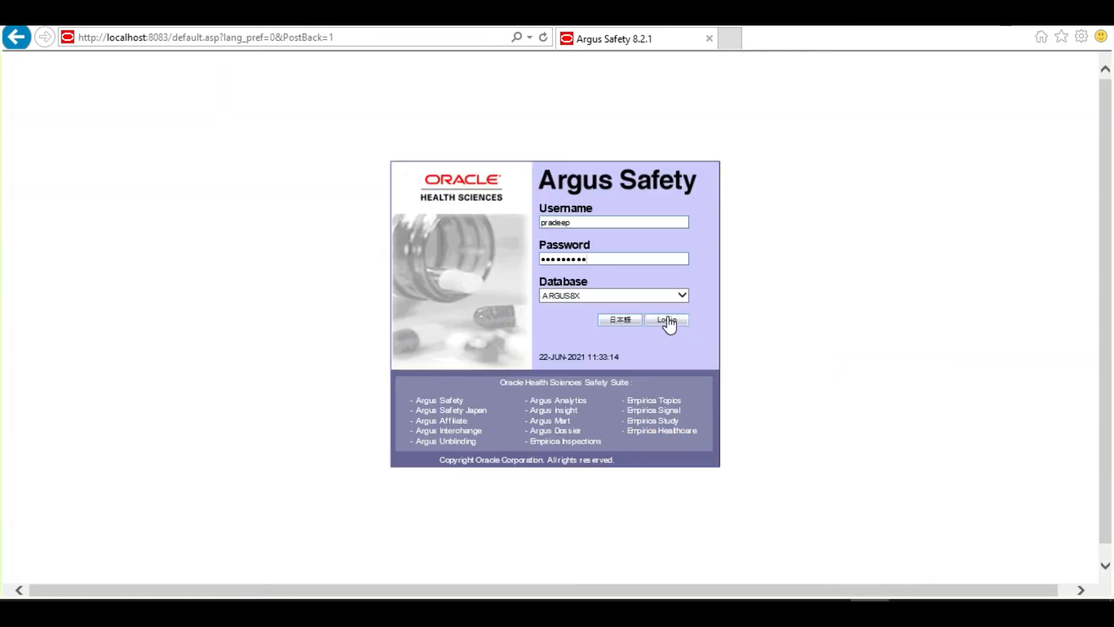
click(668, 320)
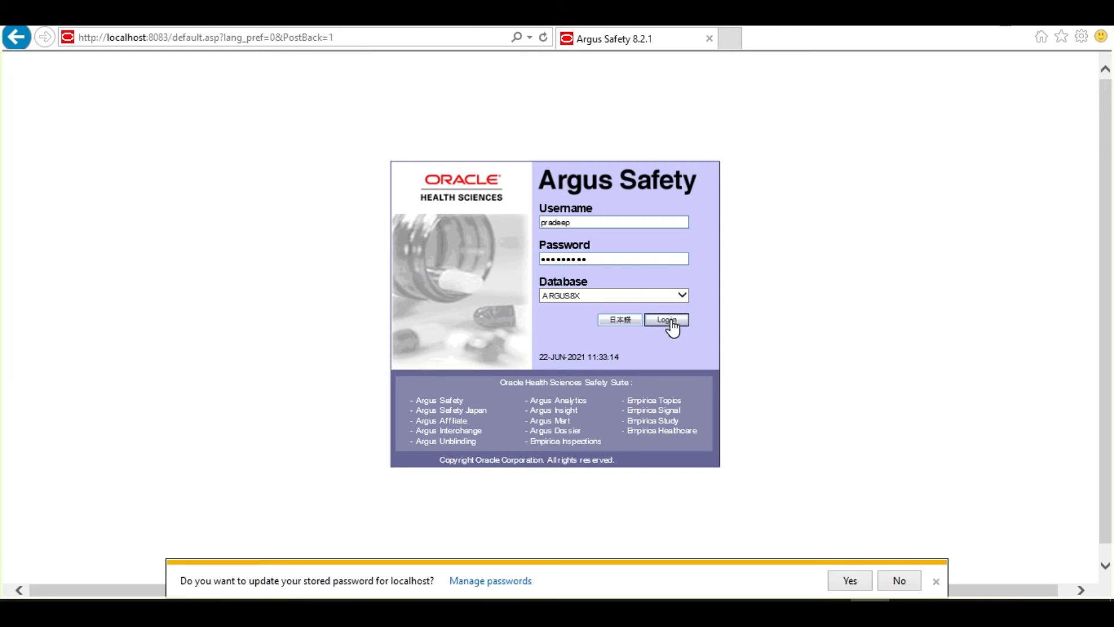
click(900, 580)
key(ctrl+v)
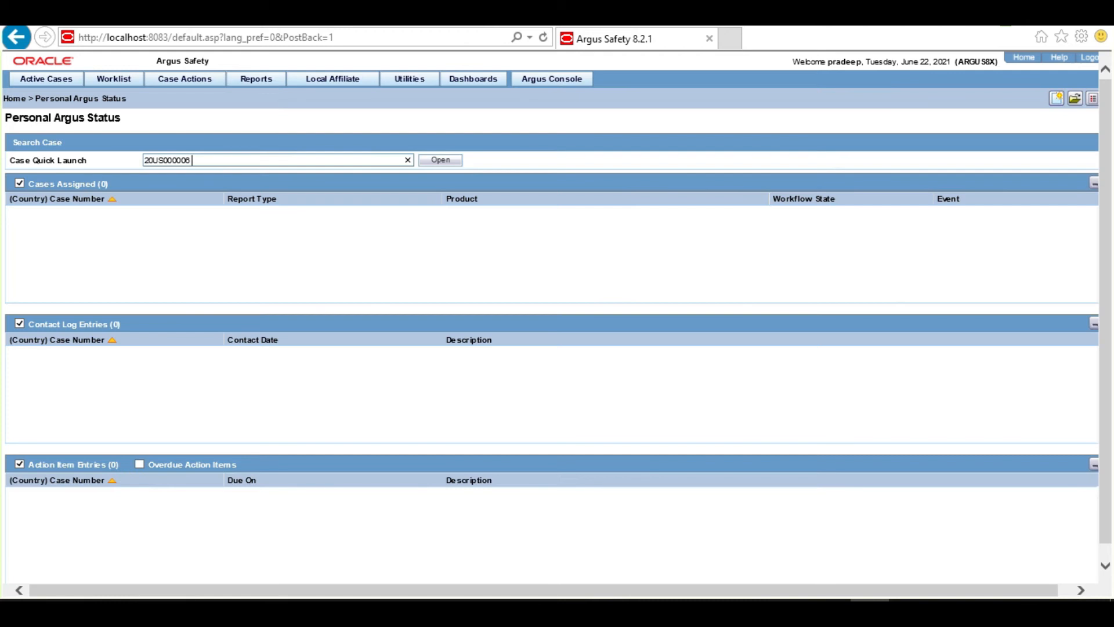
click(436, 159)
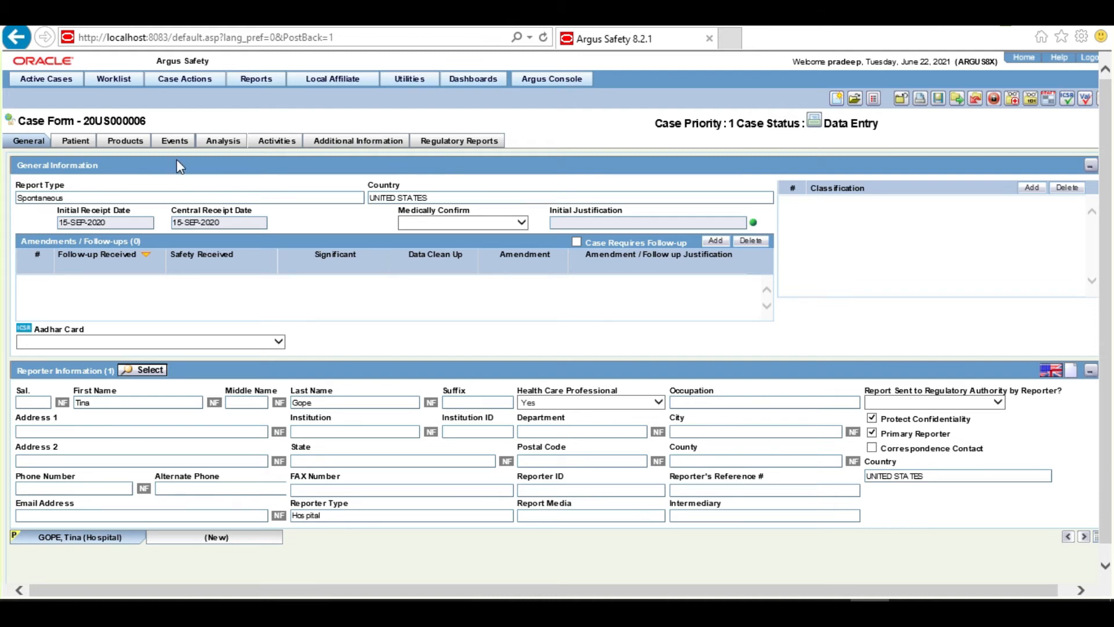
On the Products tab, review the HALOTHANE product, then add a blank Product #3
click(121, 144)
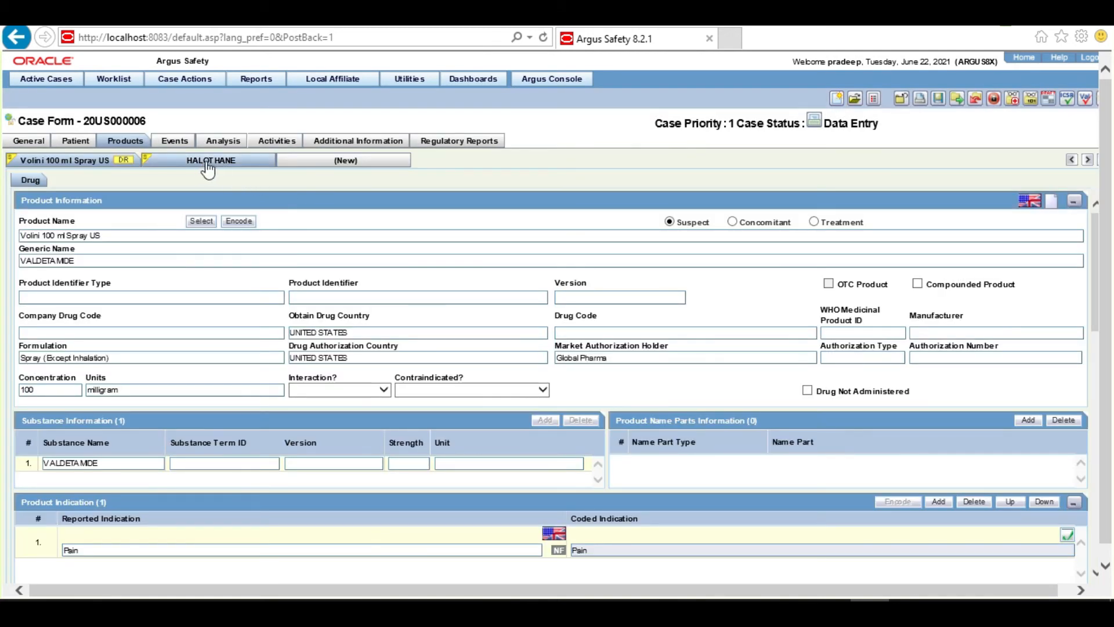
click(214, 161)
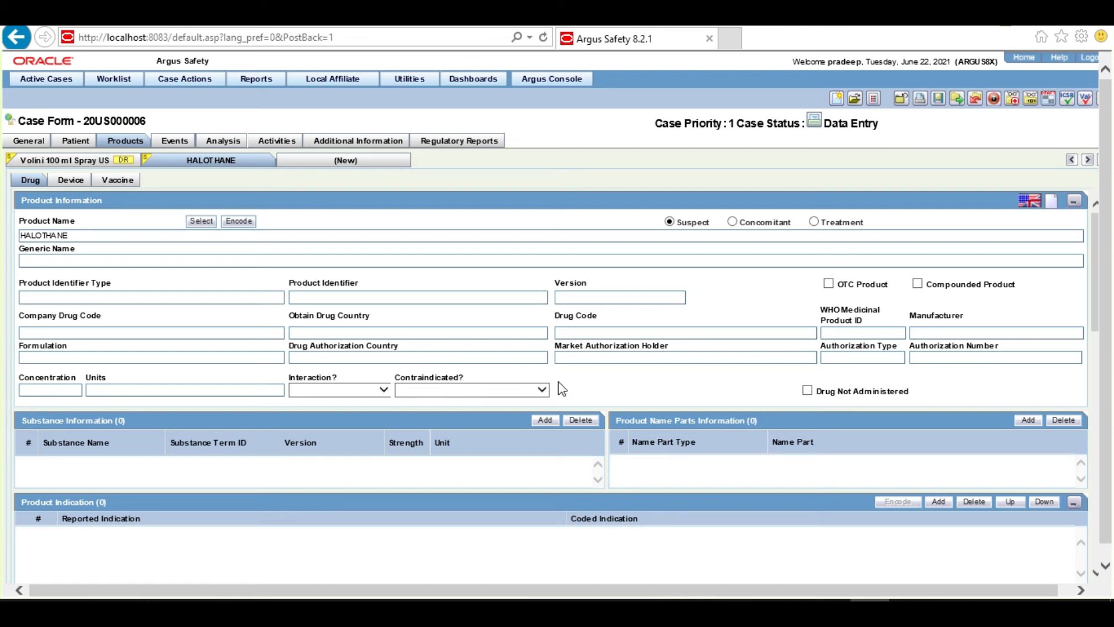
click(364, 164)
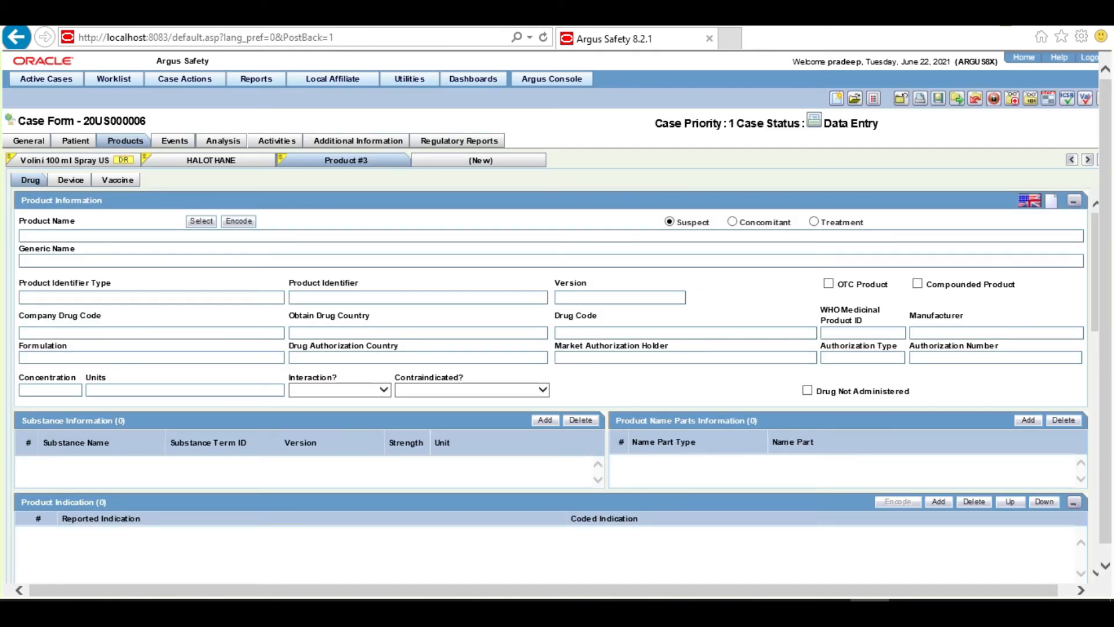
Encode Product #3 by searching trade name HALOTHANE and selecting the generic HALOTHANE entry (000239.01.001)
click(243, 224)
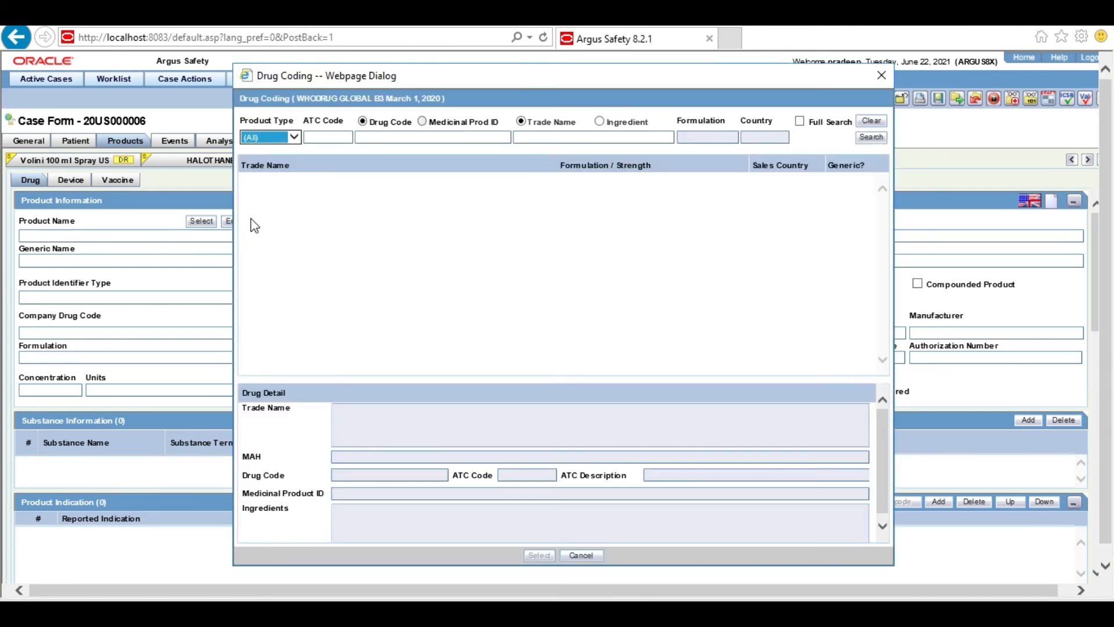
click(537, 143)
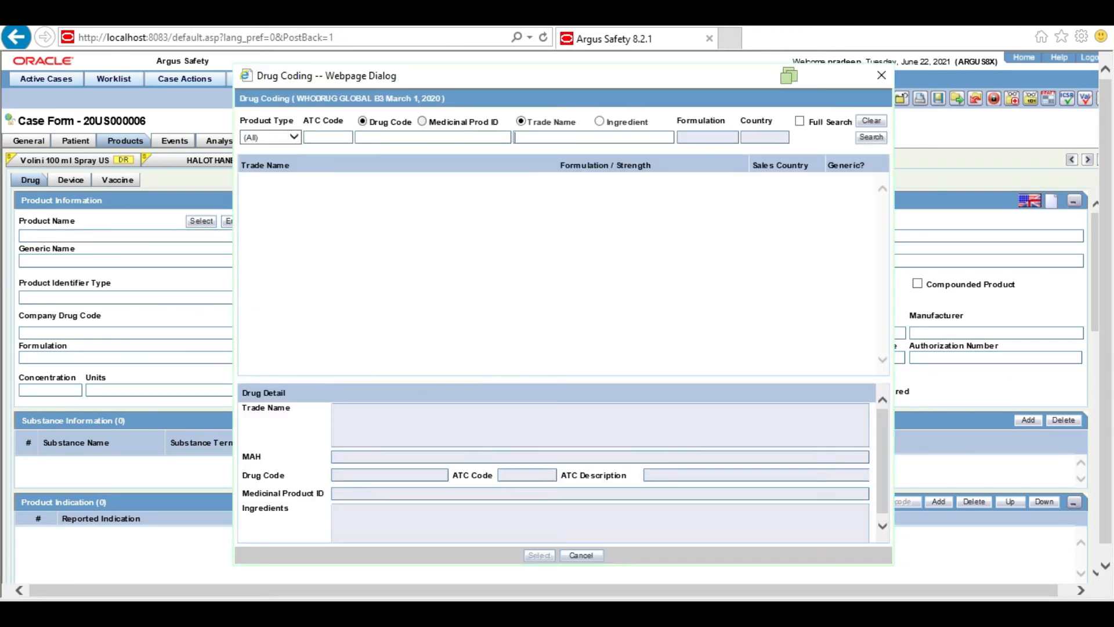
text(HALOTHANE)
click(876, 138)
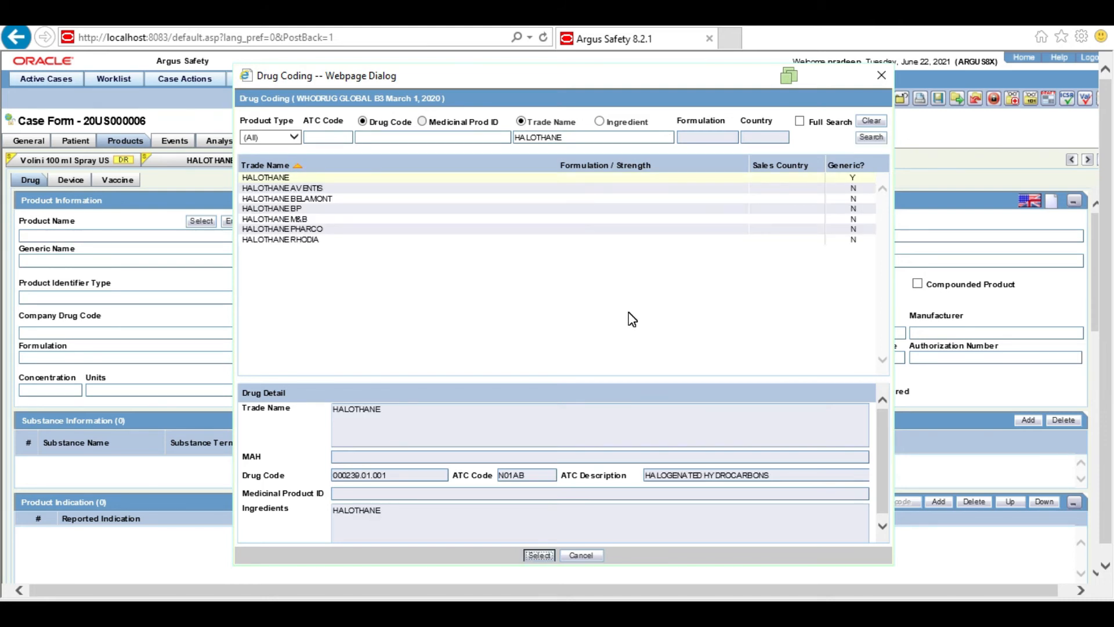
click(303, 178)
click(541, 556)
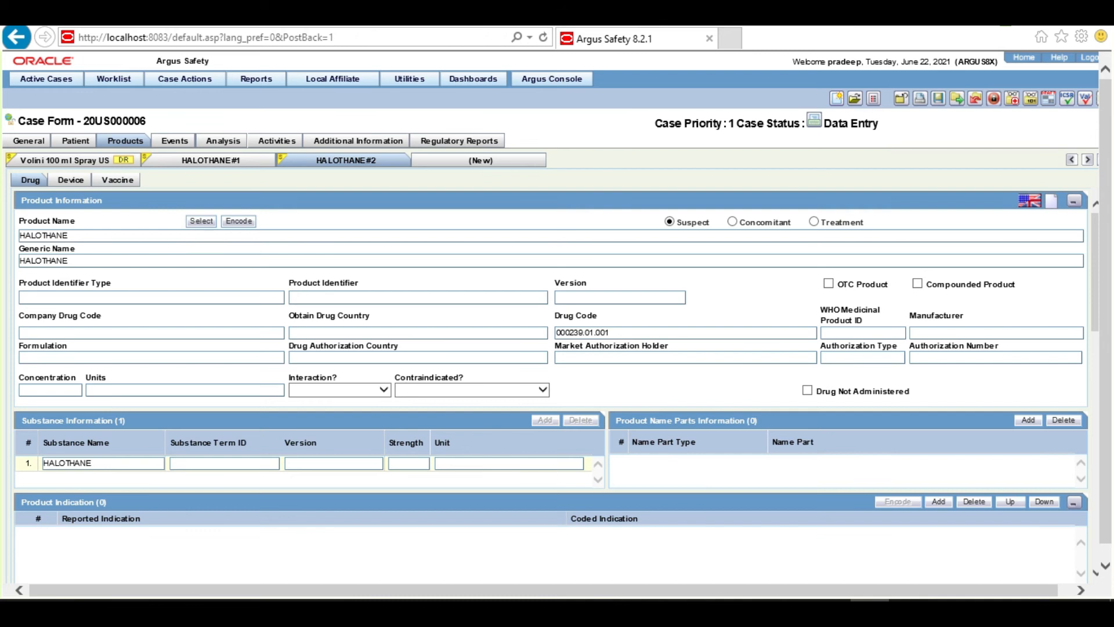
Show the HALOTHANE#1 product, which has no drug code or substance
click(215, 167)
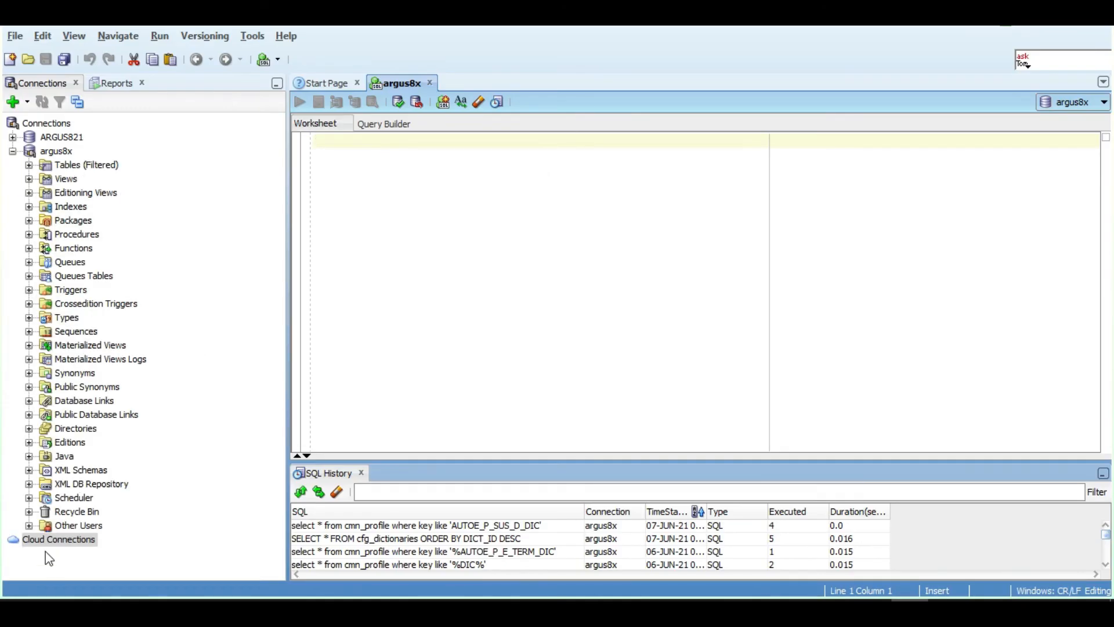
Expand Other Users > JDRUG > Tables in the connection tree
click(29, 525)
scroll(148, 509, down, 3)
double_click(63, 465)
click(64, 482)
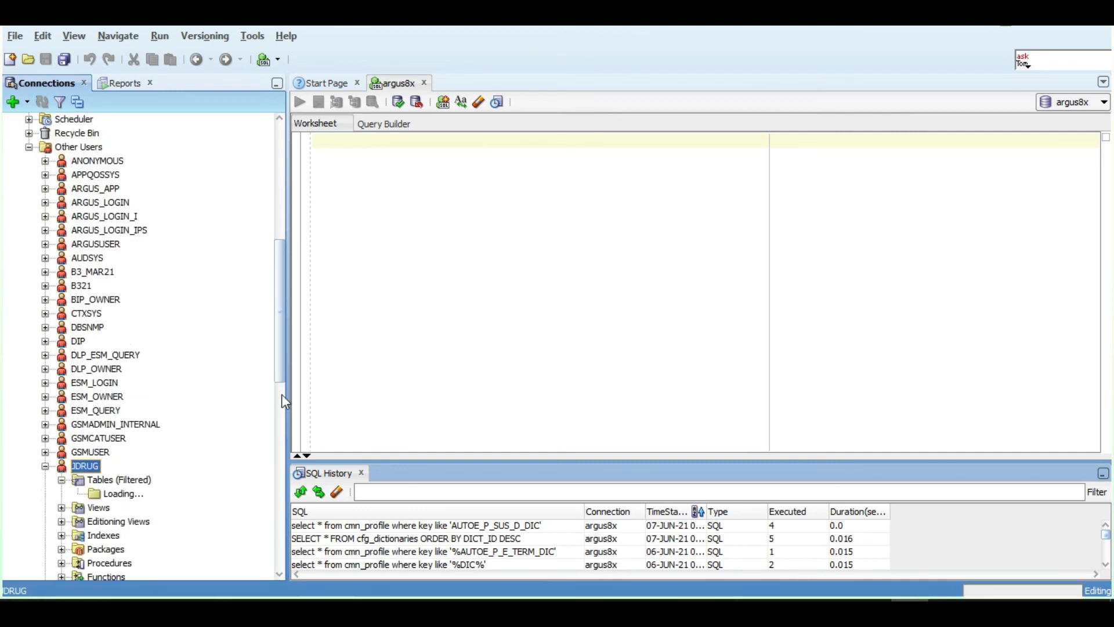
scroll(264, 455, down, 7)
drag(262, 448, 261, 446)
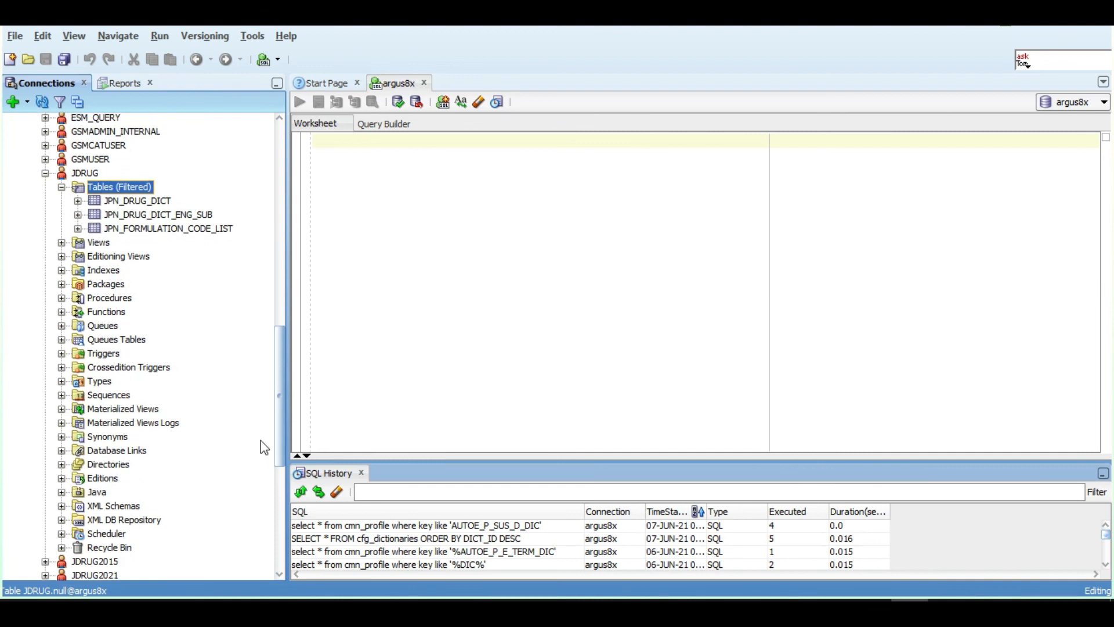
View the columns of JPN_DRUG_DICT, JPN_DRUG_DICT_ENG_SUB and JPN_FORMULATION_CODE_LIST
click(152, 201)
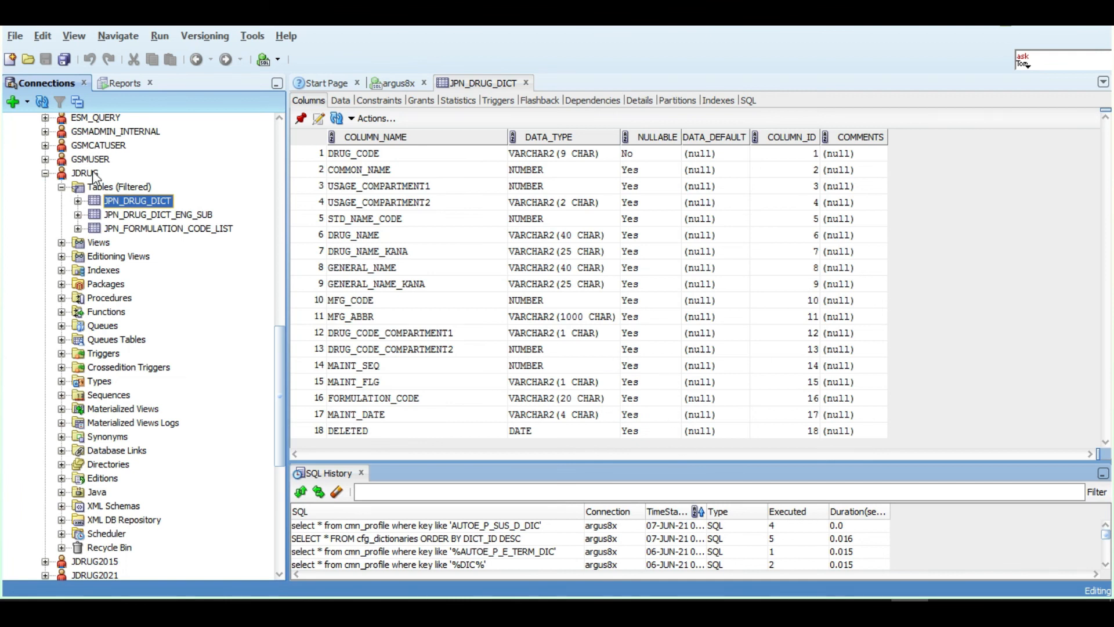
click(150, 219)
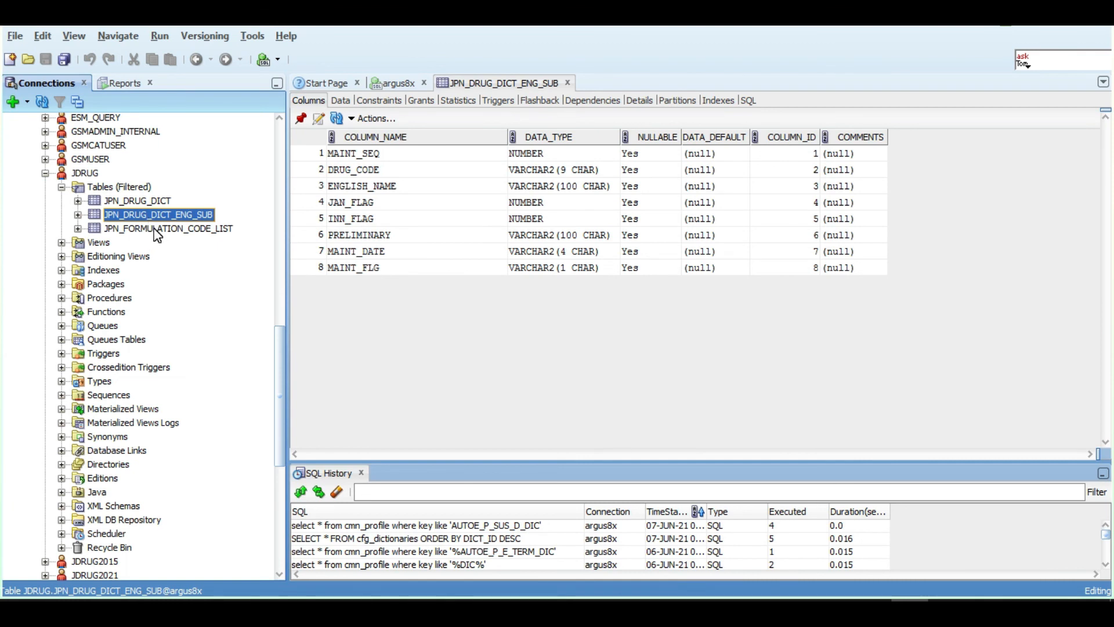
click(157, 230)
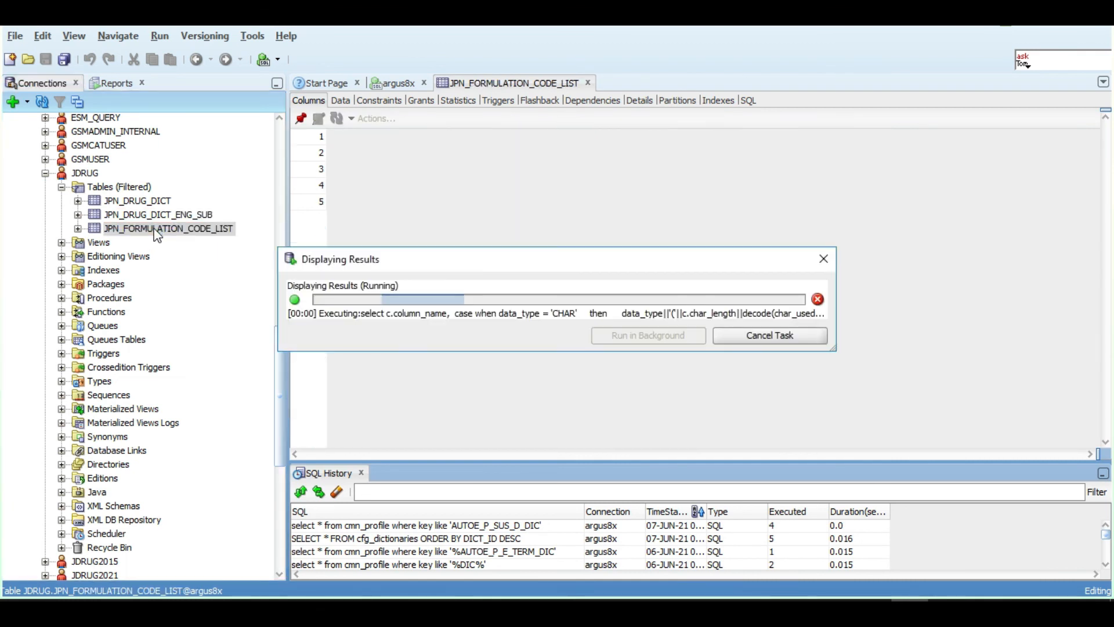